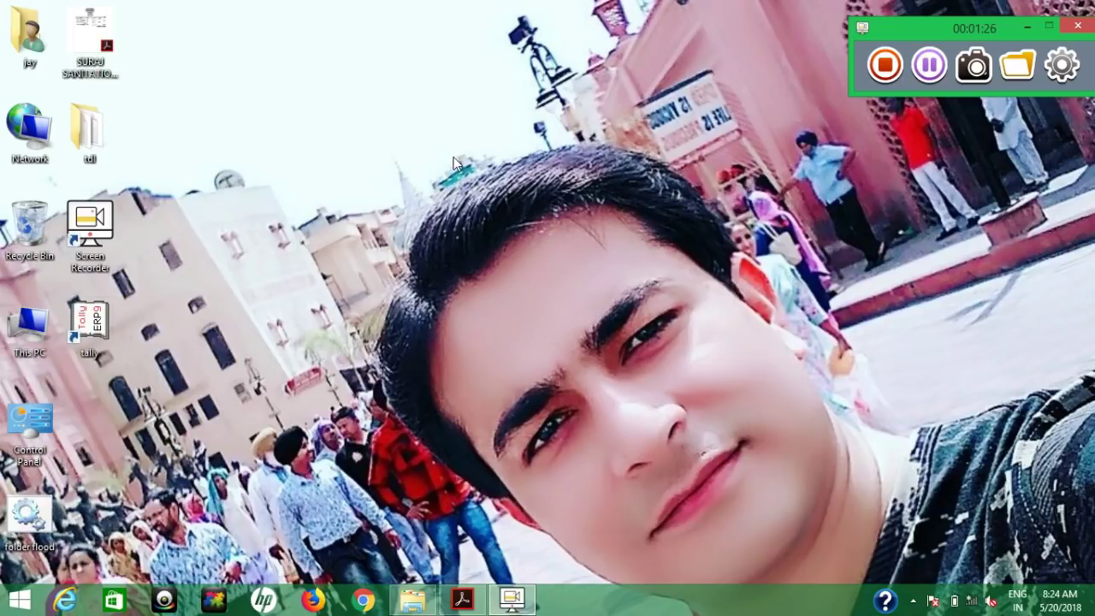
Step: Start a new desktop shortcut and browse for its target file
right_click(389, 173)
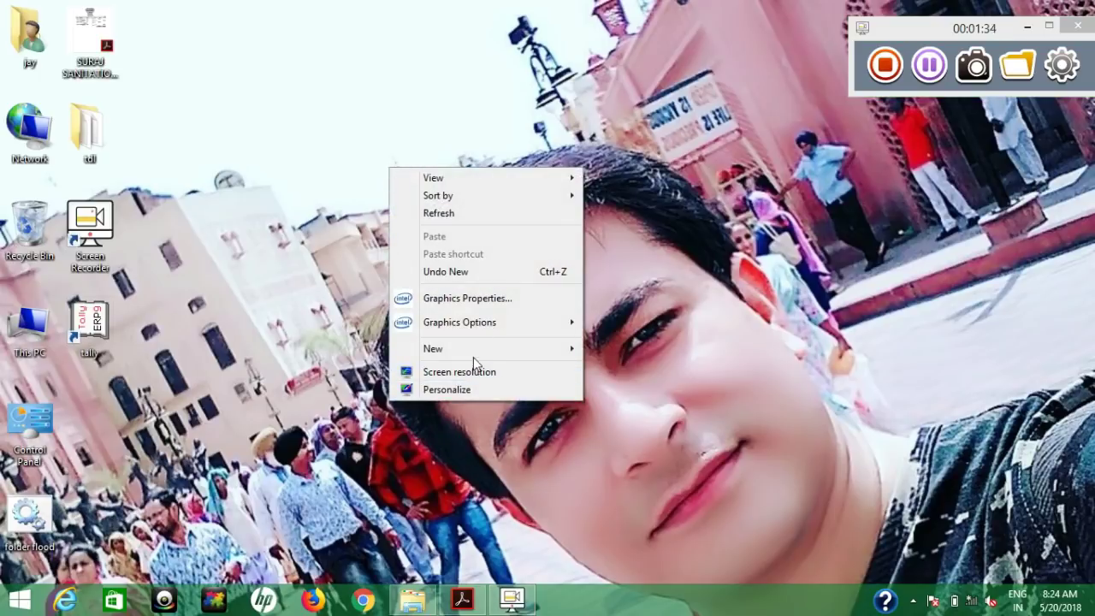
mouse_move(476, 352)
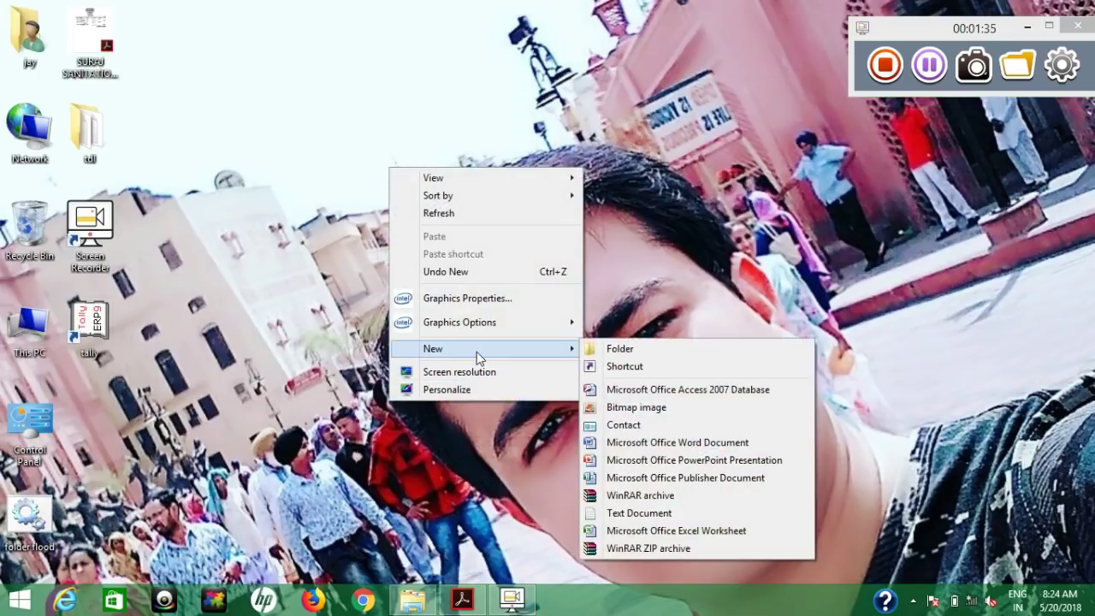
click(672, 371)
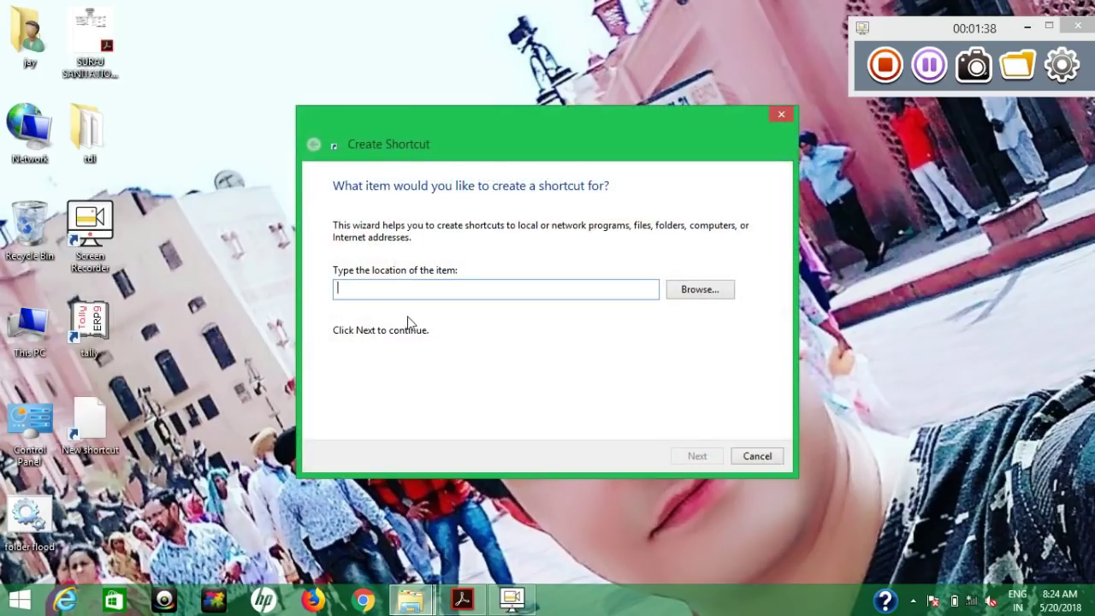
click(694, 293)
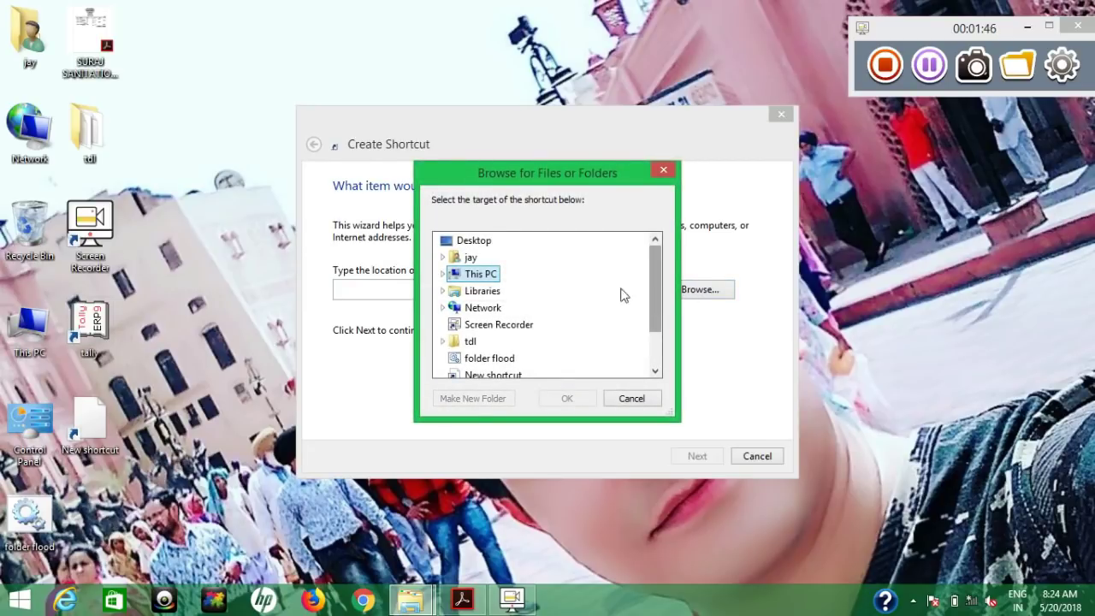
Step: Expand This PC > Windows (C:) > Program Files > Tally to reach the Tally.ERP9 folder
double_click(480, 274)
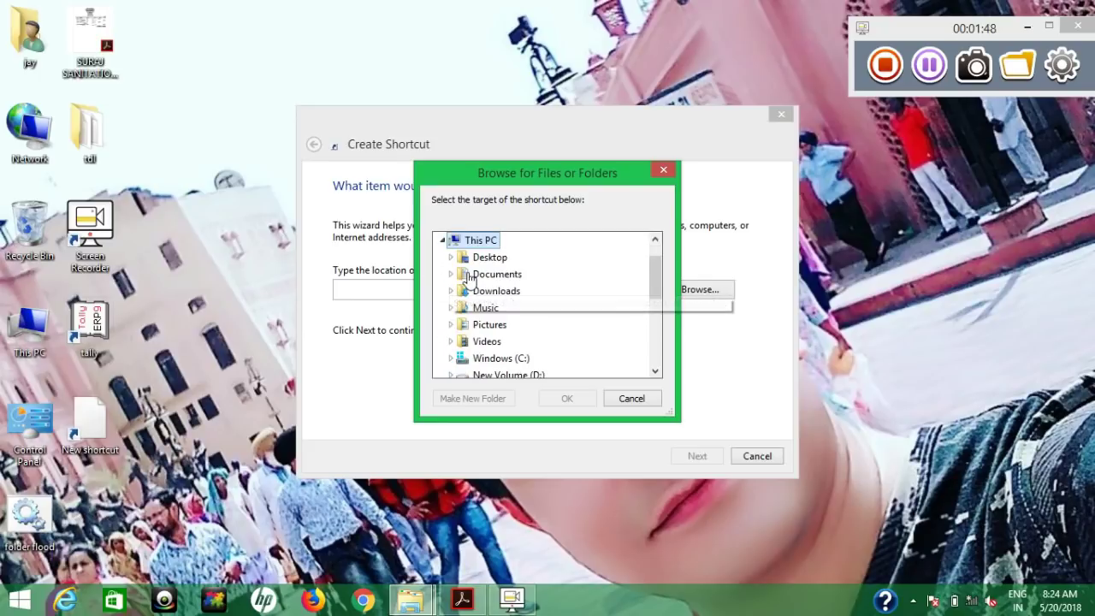
drag(651, 276, 651, 286)
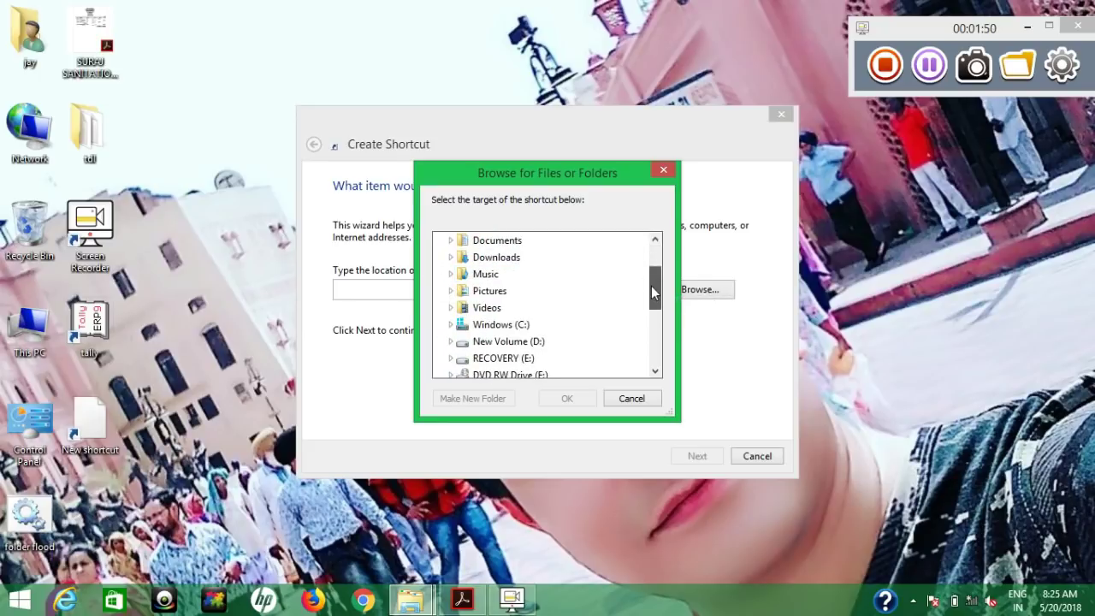
double_click(531, 323)
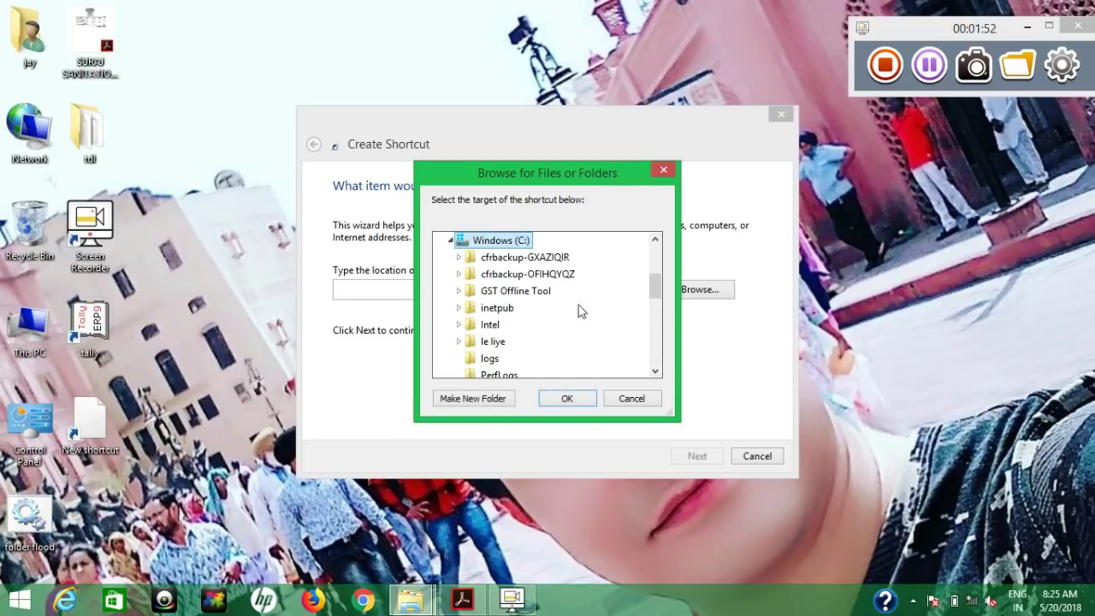
drag(651, 287, 651, 313)
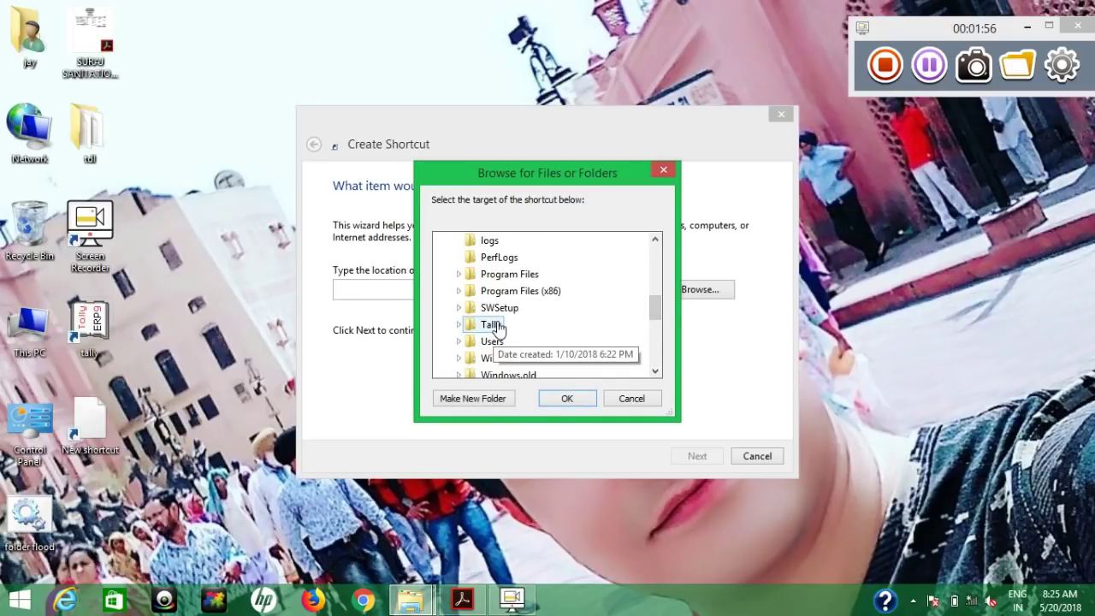
double_click(489, 324)
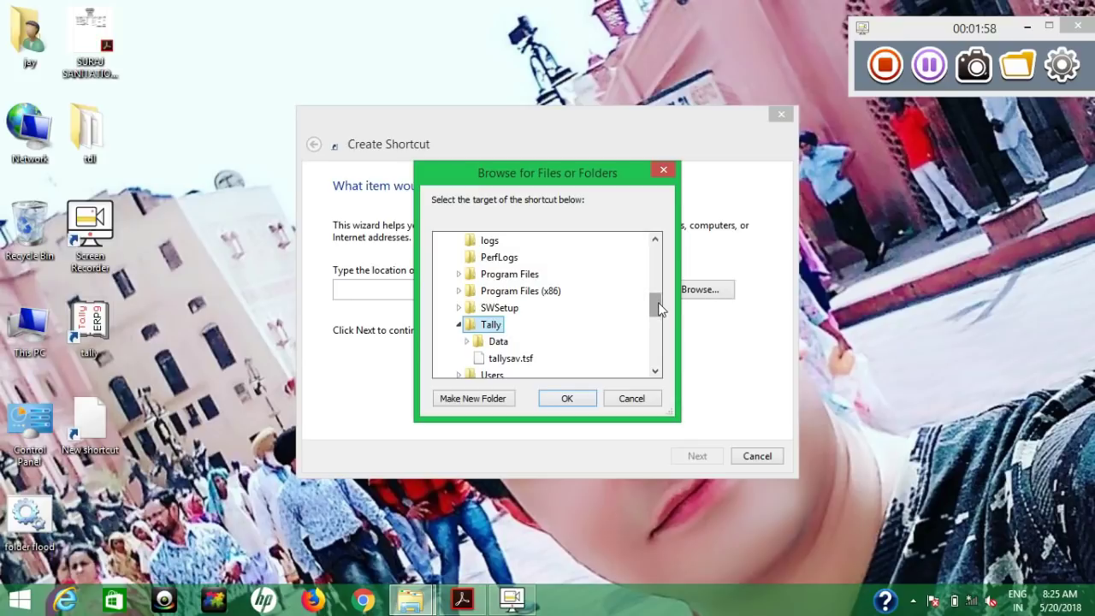
drag(655, 304, 655, 313)
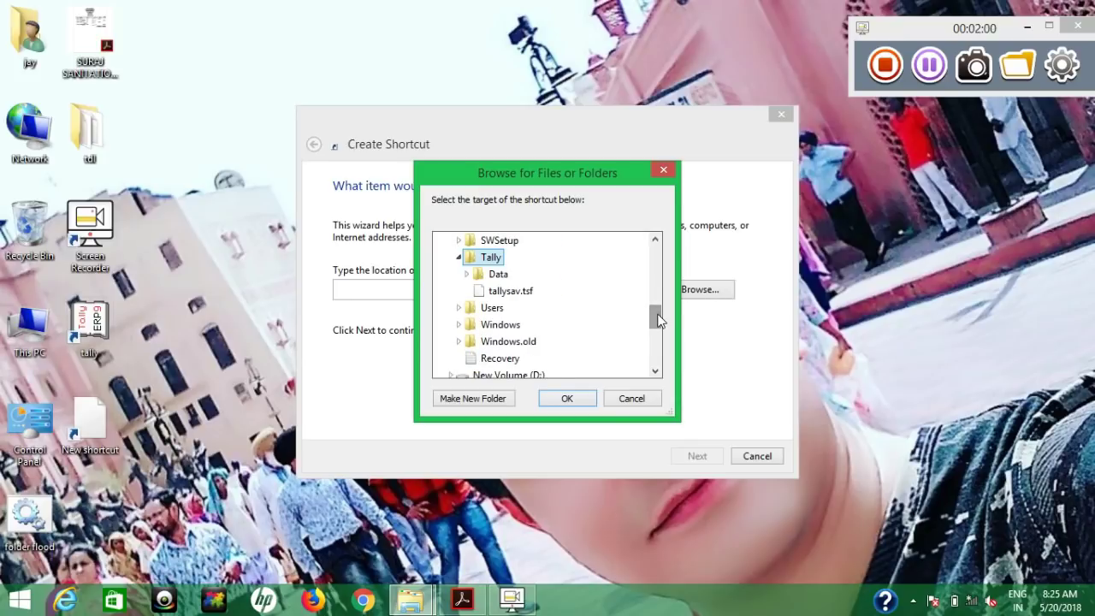
scroll(524, 359, up, 3)
double_click(518, 358)
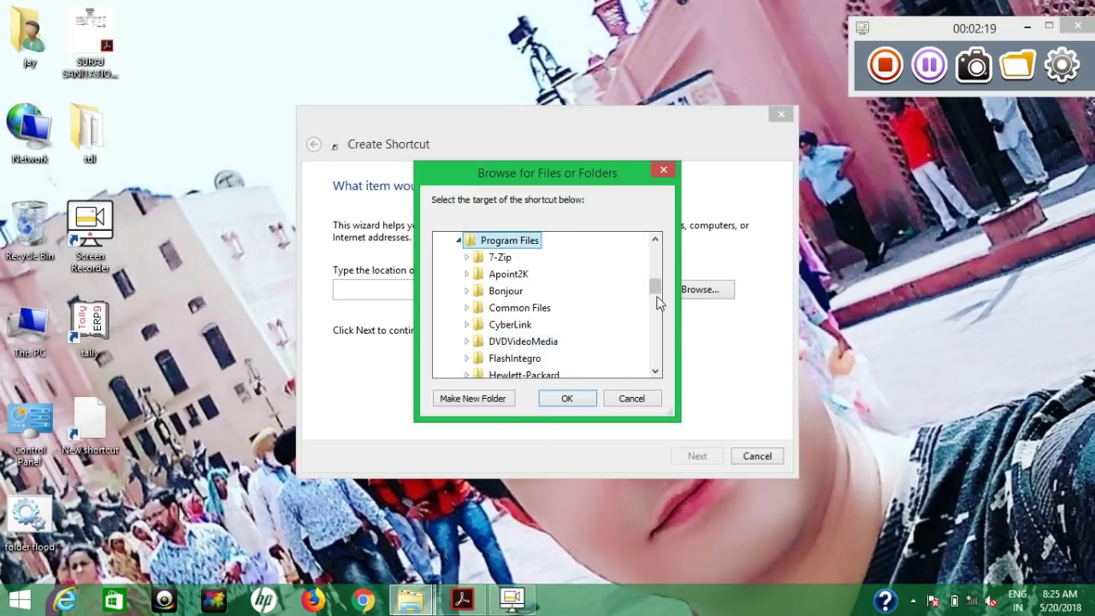
drag(655, 288, 655, 308)
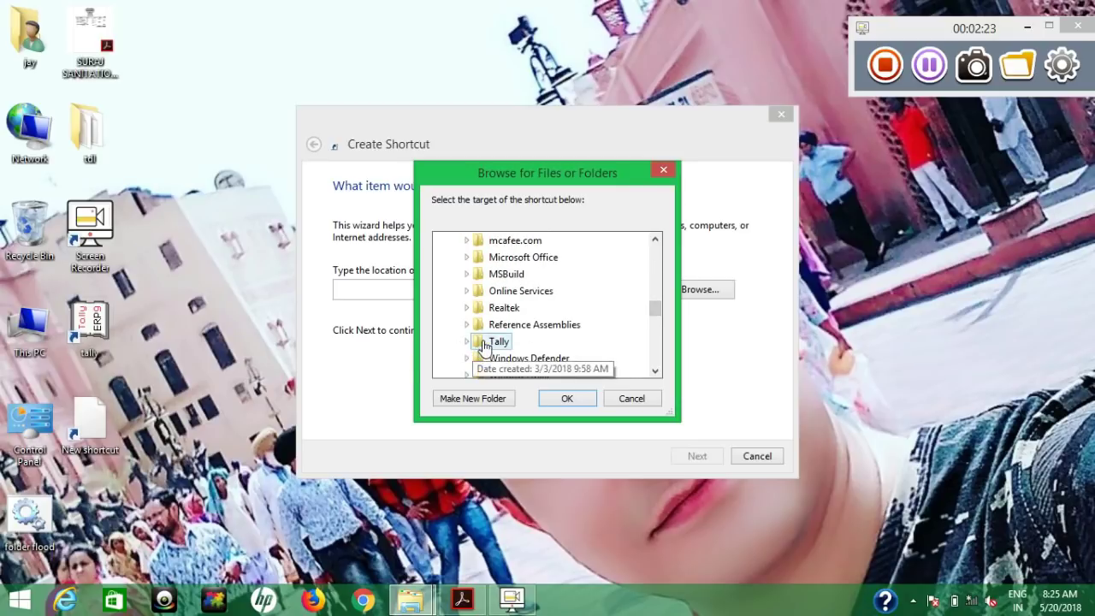
double_click(499, 342)
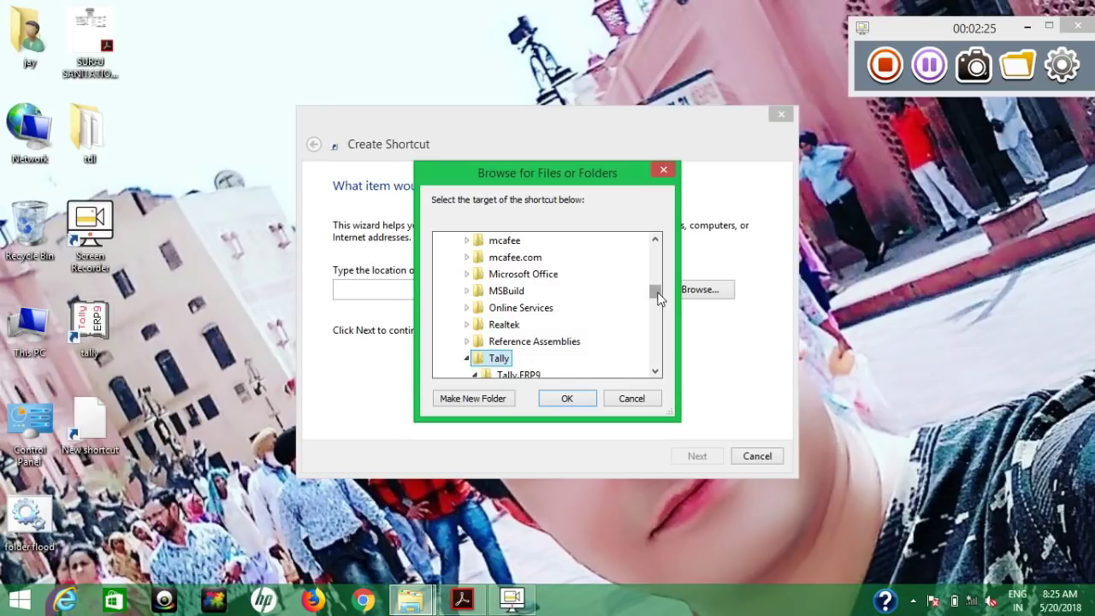
drag(655, 292, 655, 310)
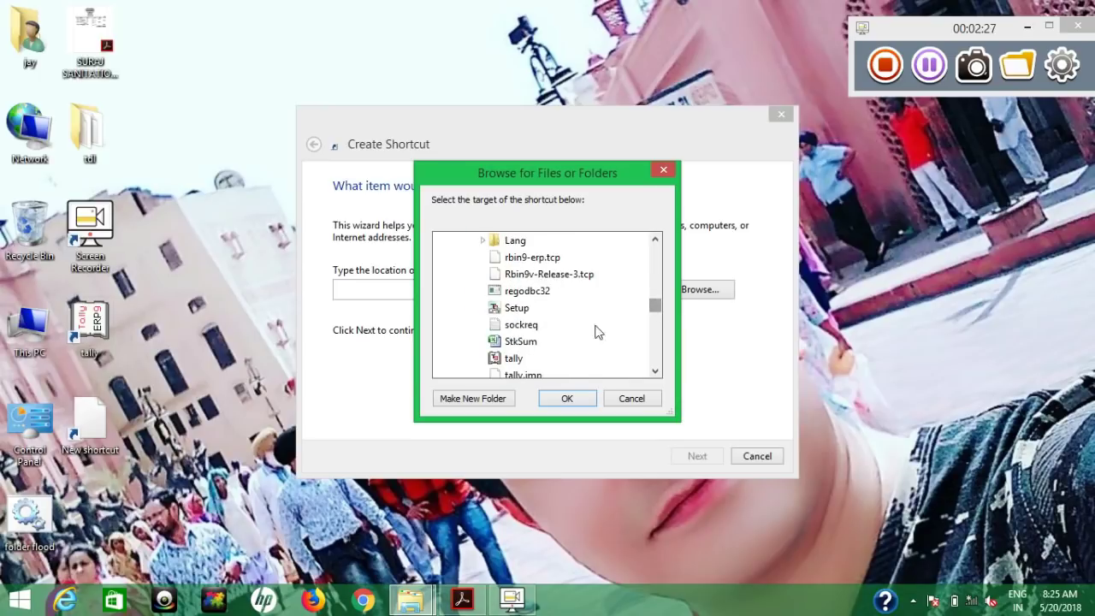
Step: Set tally.exe in Tally.ERP9 as the shortcut target, advance to naming, then close the wizard
click(500, 361)
click(501, 361)
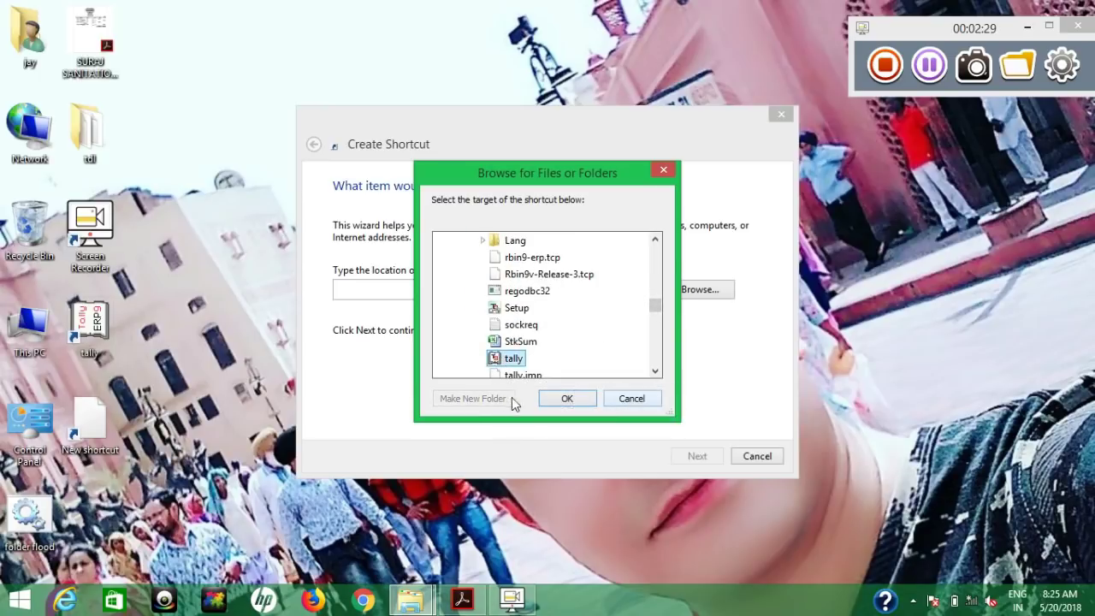
click(561, 398)
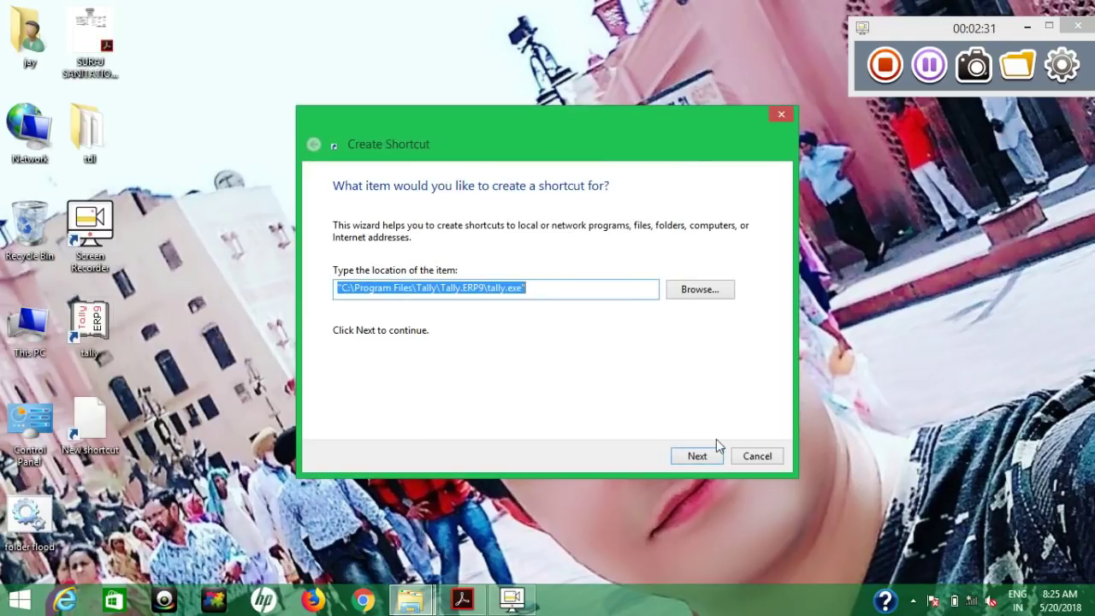
click(697, 457)
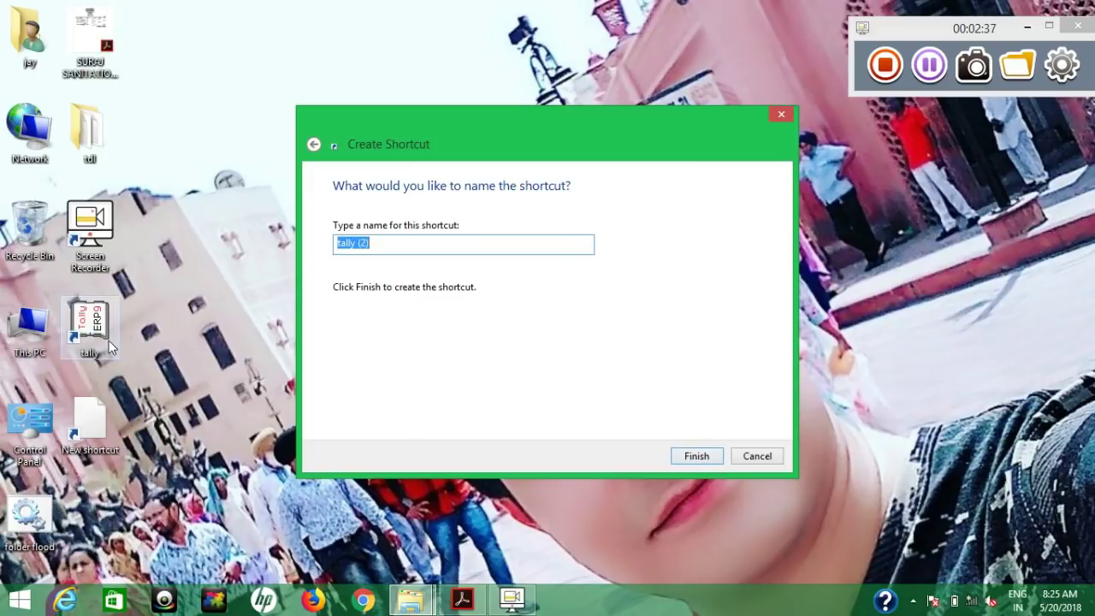
click(788, 115)
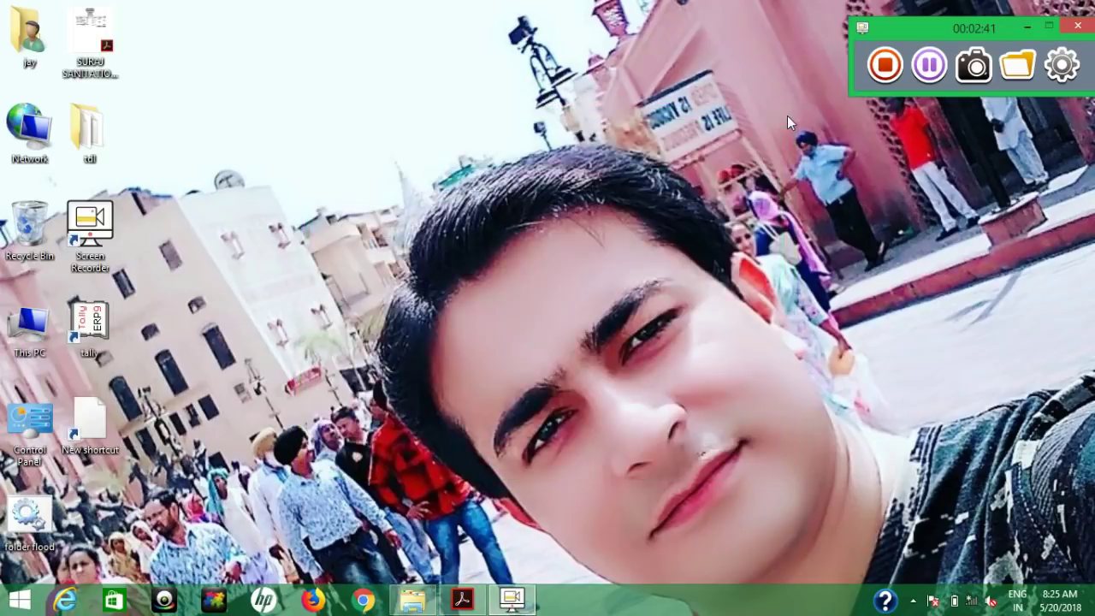
right_click(103, 334)
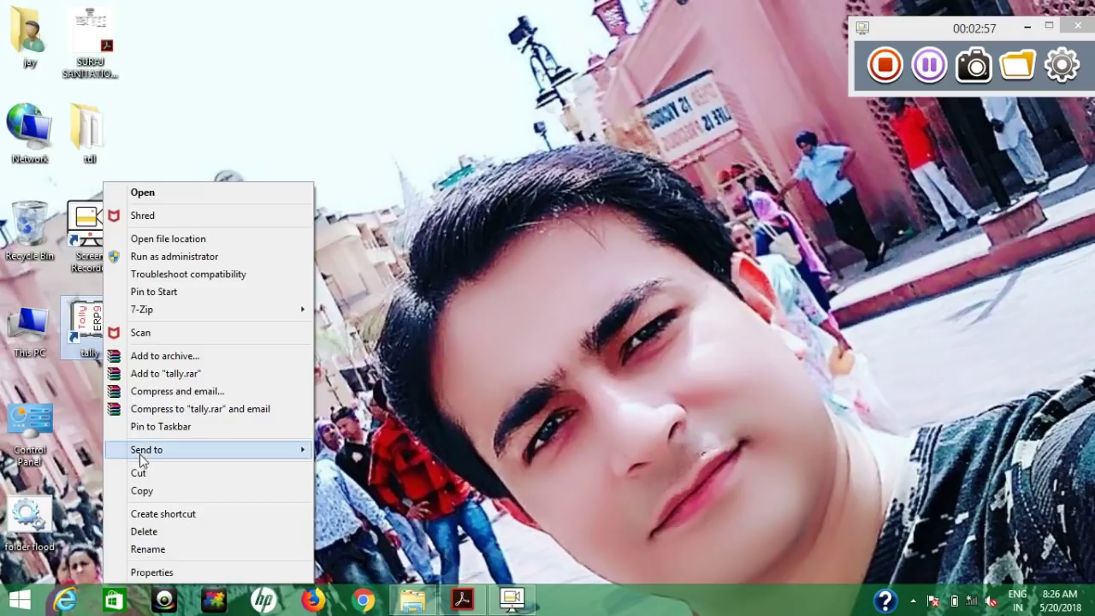
click(145, 573)
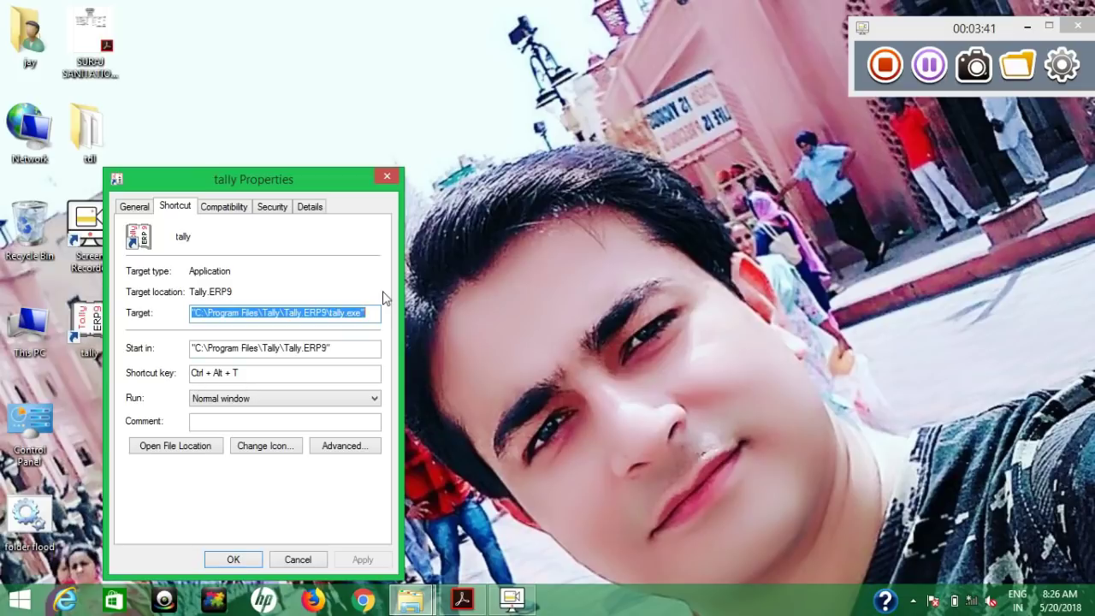
click(384, 178)
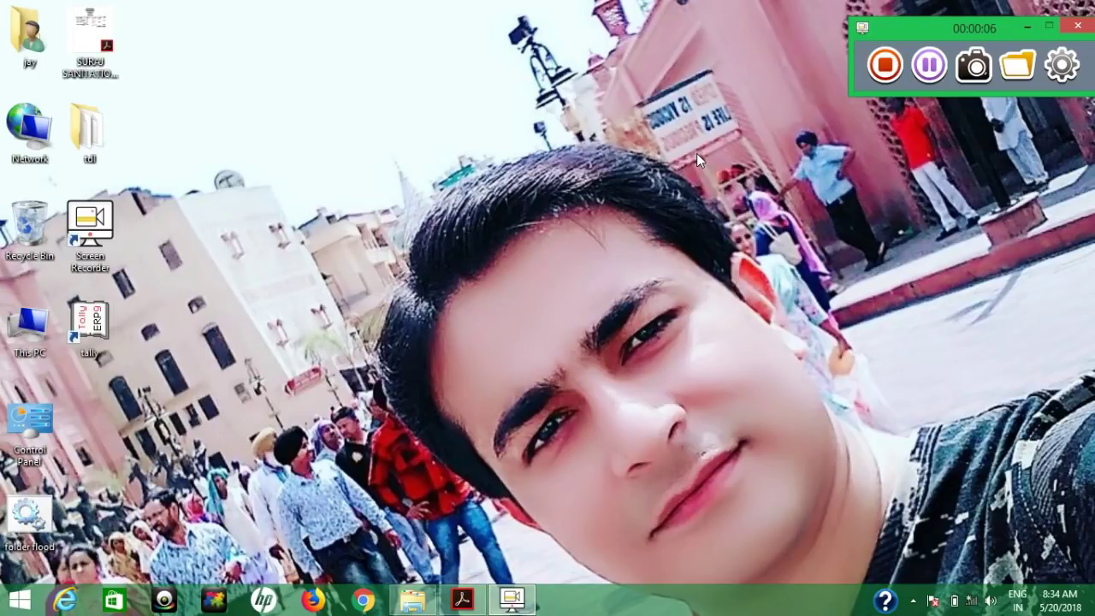
Step: Launch Tally.ERP 9 from the new shortcut, minimize it, and select the tally desktop icon
click(696, 153)
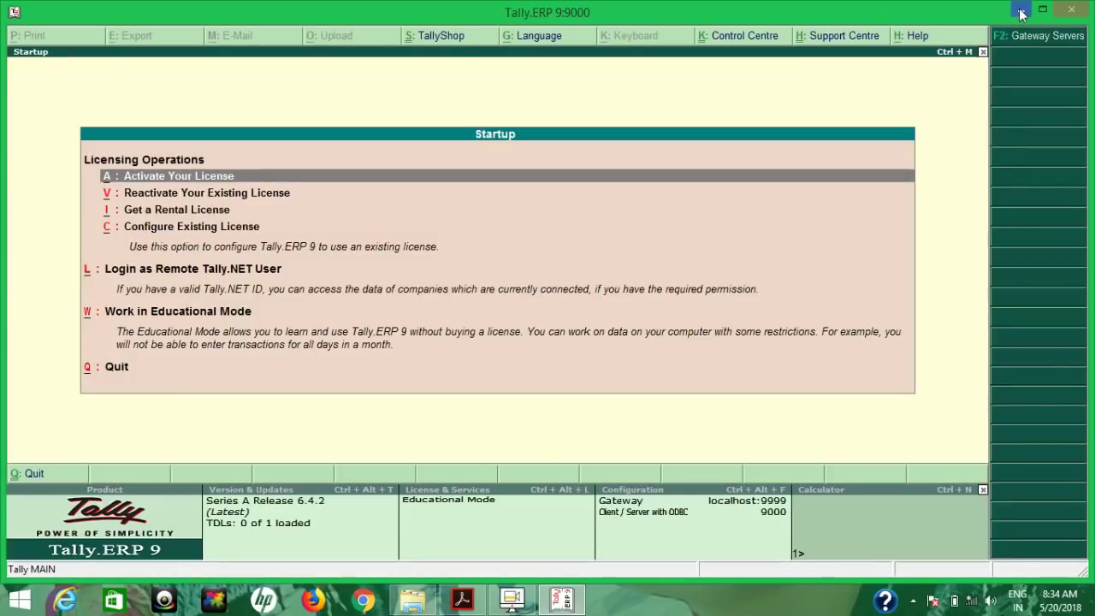
click(1019, 16)
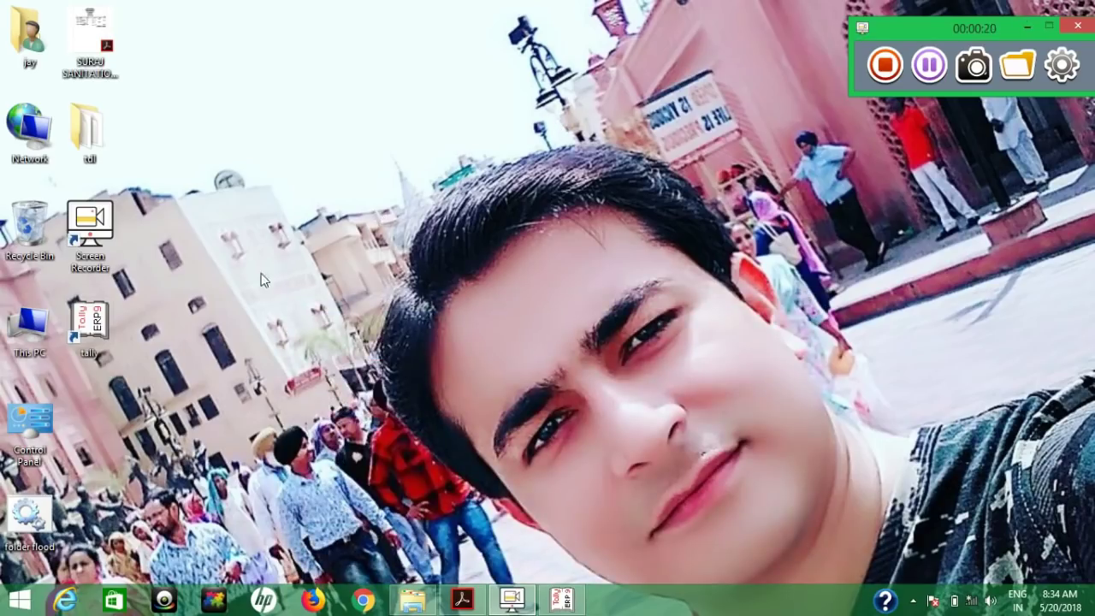
click(99, 336)
Step: Review the tally shortcut's Properties, keeping Run as Normal window and checking the Advanced options
right_click(99, 336)
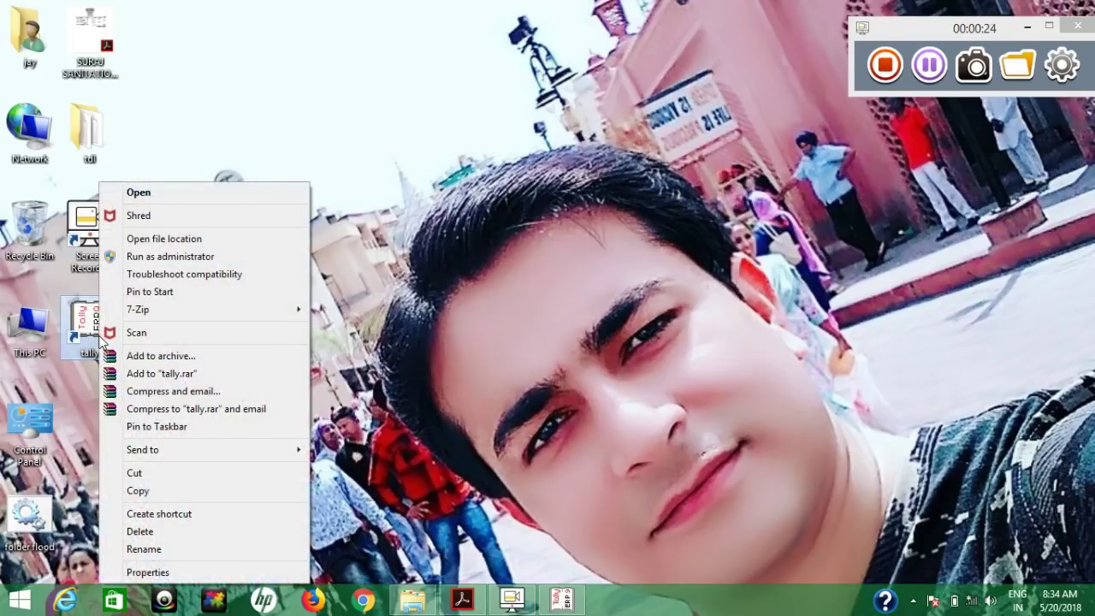
click(163, 572)
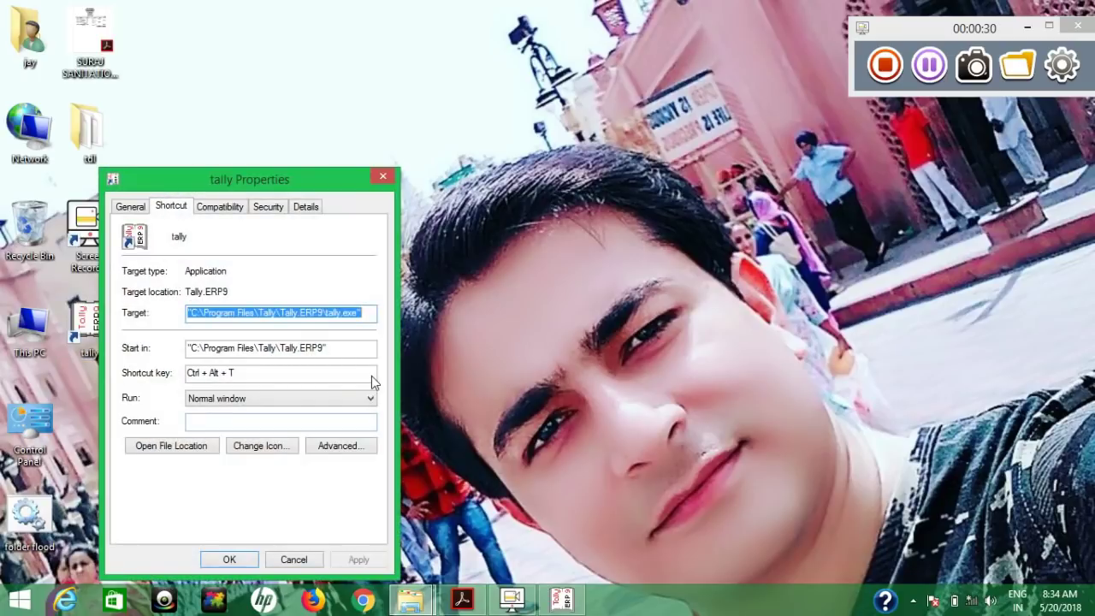
click(268, 402)
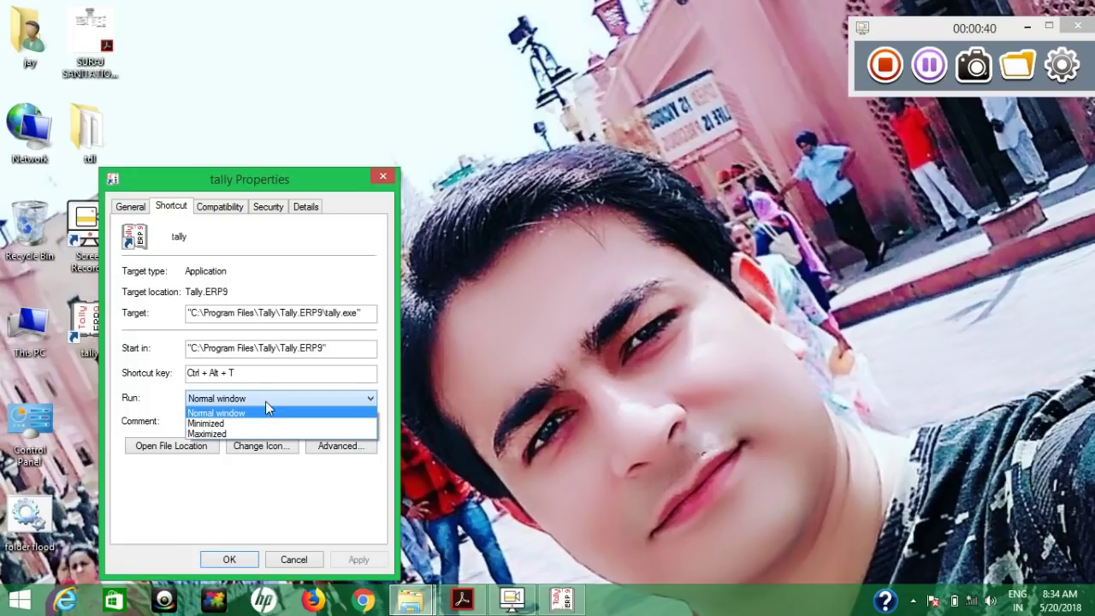
click(265, 402)
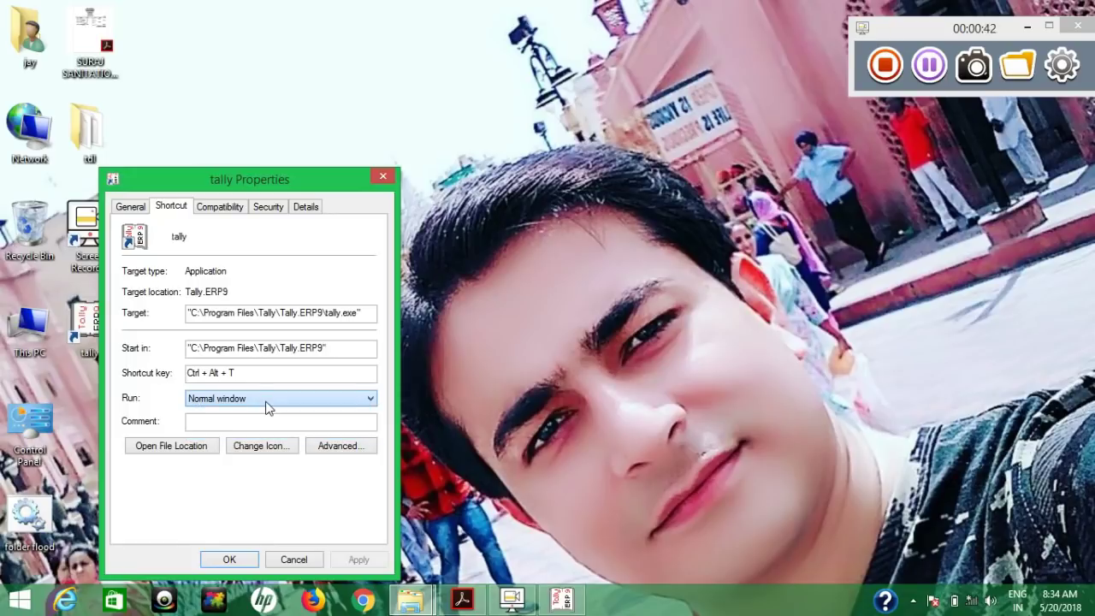
click(327, 451)
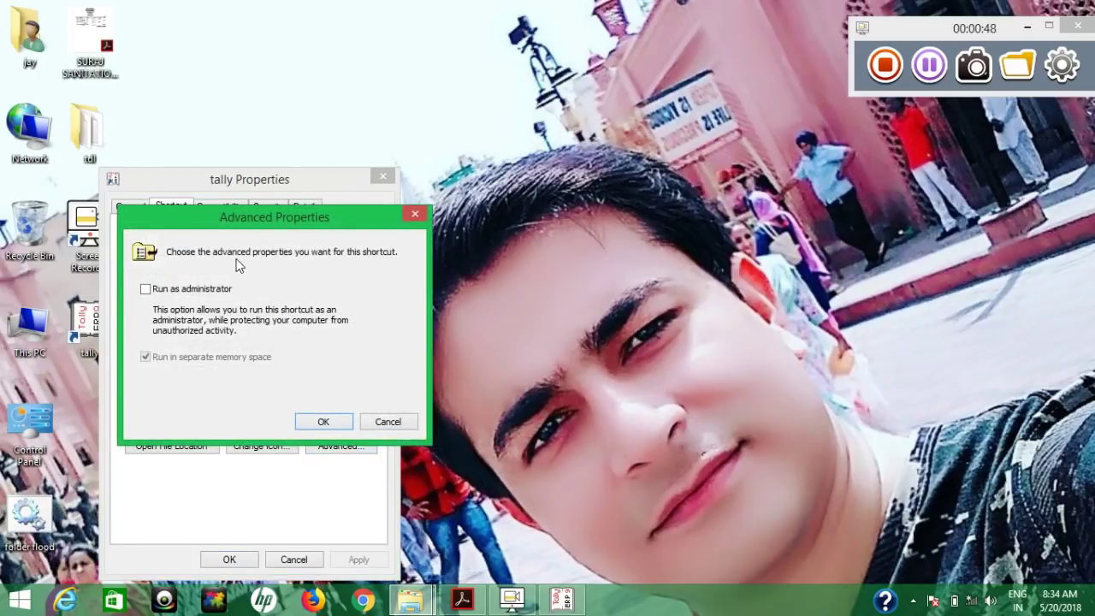
click(415, 214)
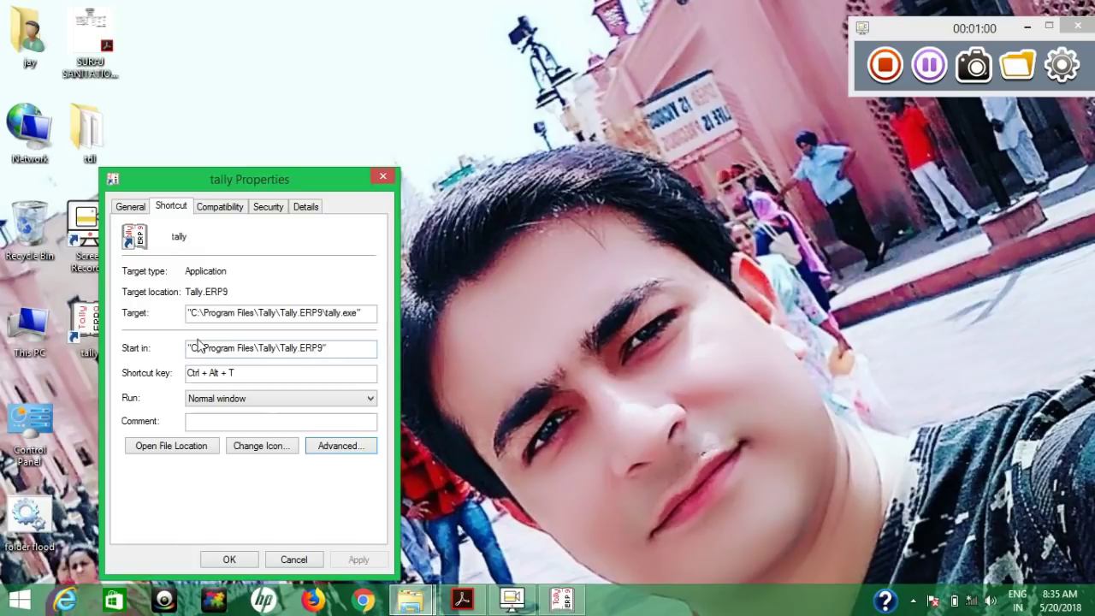
key(Tab)
key(Tab)
key(Tab)
Step: Close the shortcut Properties, restore the Tally window, and back out of the licensing menu
click(381, 178)
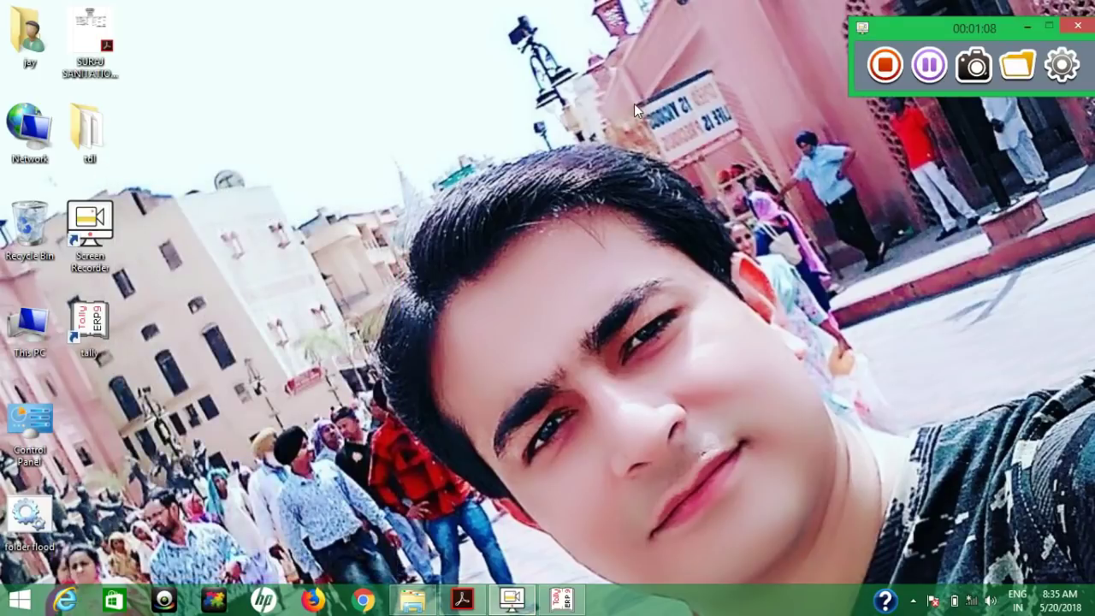
click(562, 599)
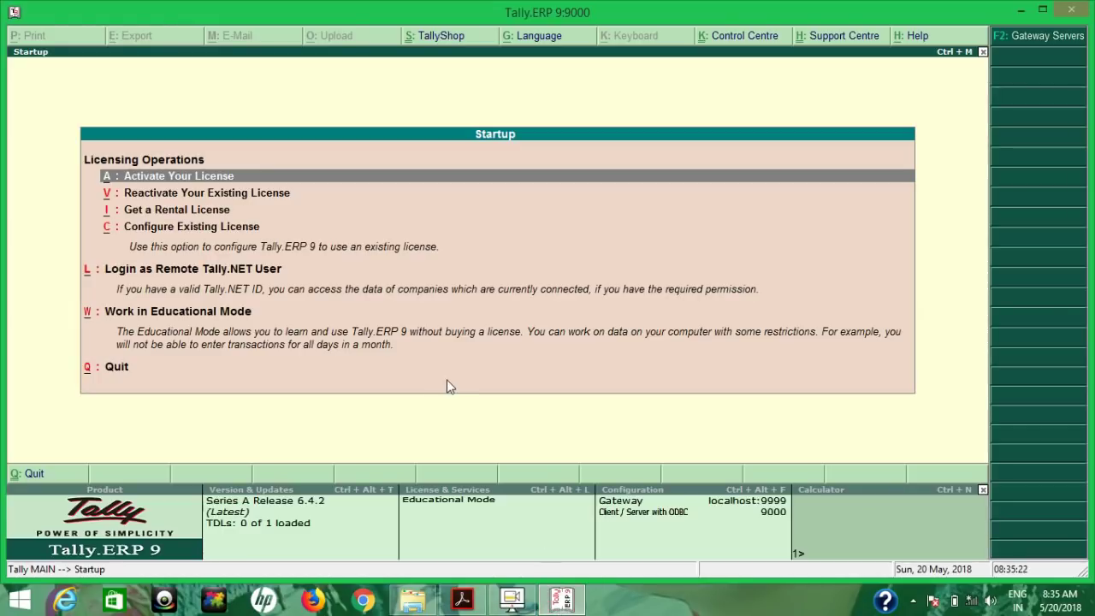
key(Escape)
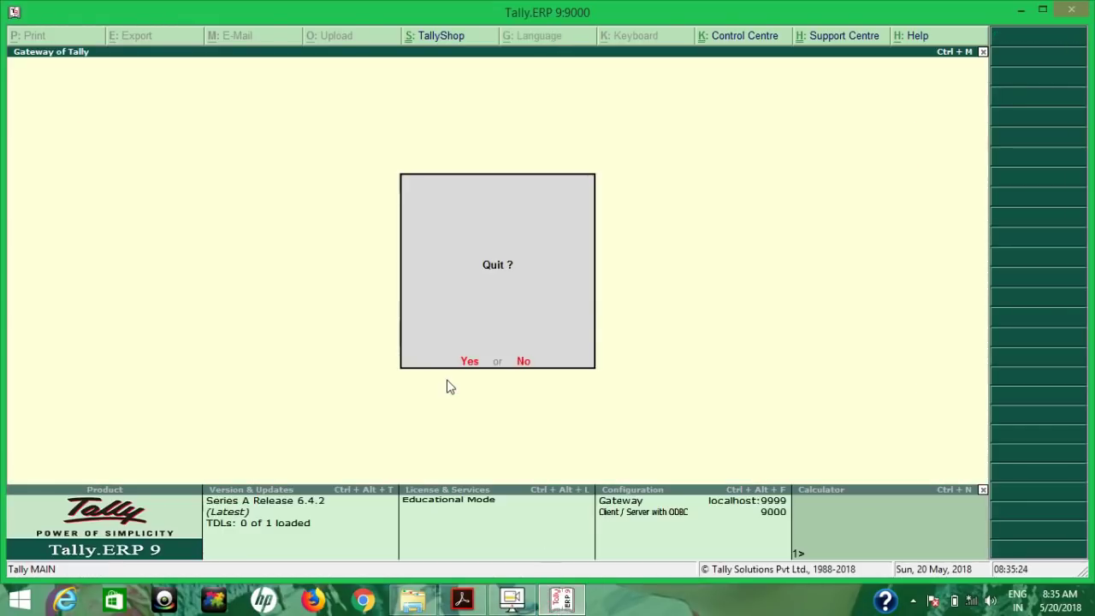
Step: Log into the company and open the 1-Sep-2017 Day Book, highlighting Sales voucher 3
text(nw)
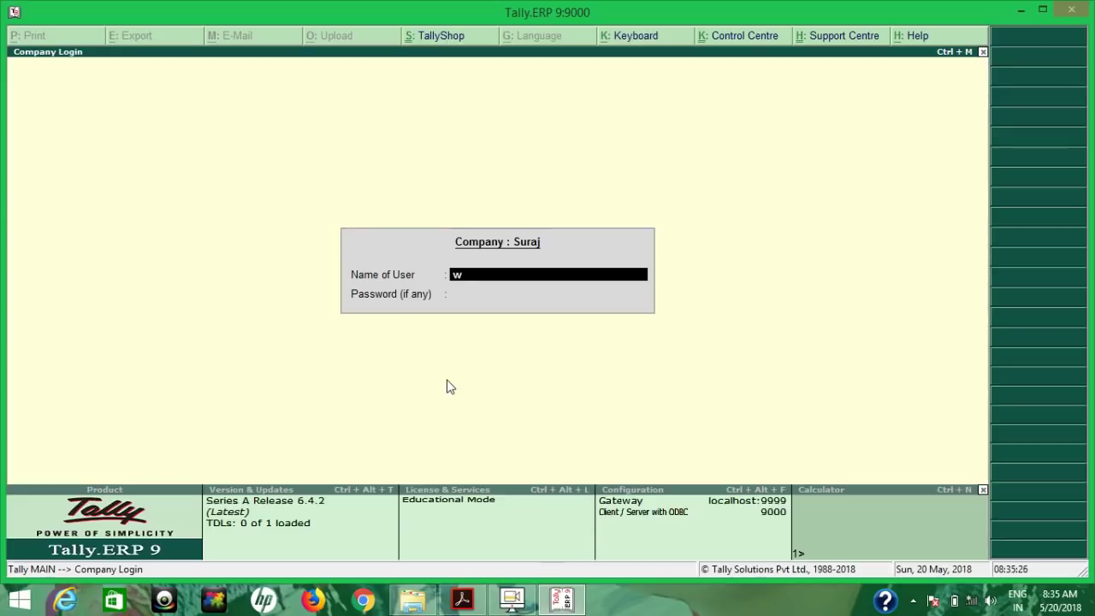
key(Return)
key(Return)
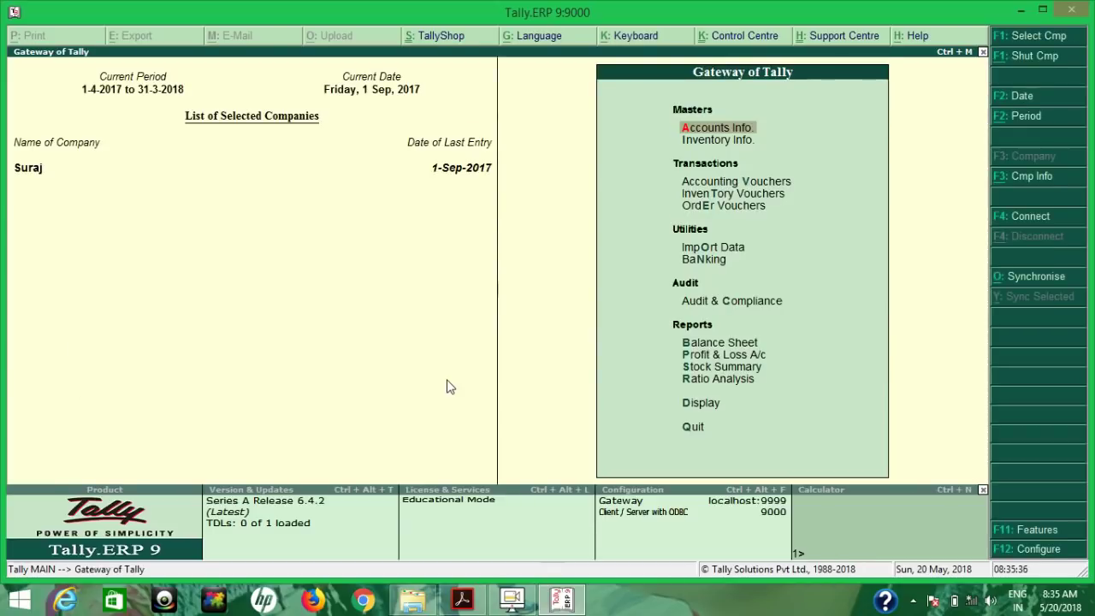
key(d)
key(Down)
key(Return)
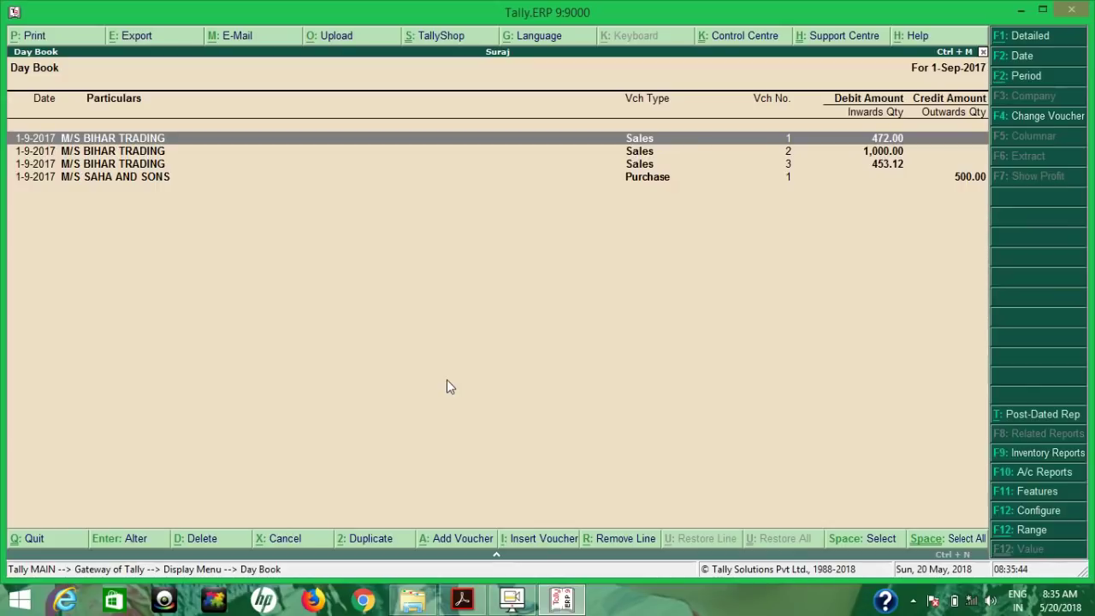
key(Down)
key(Down)
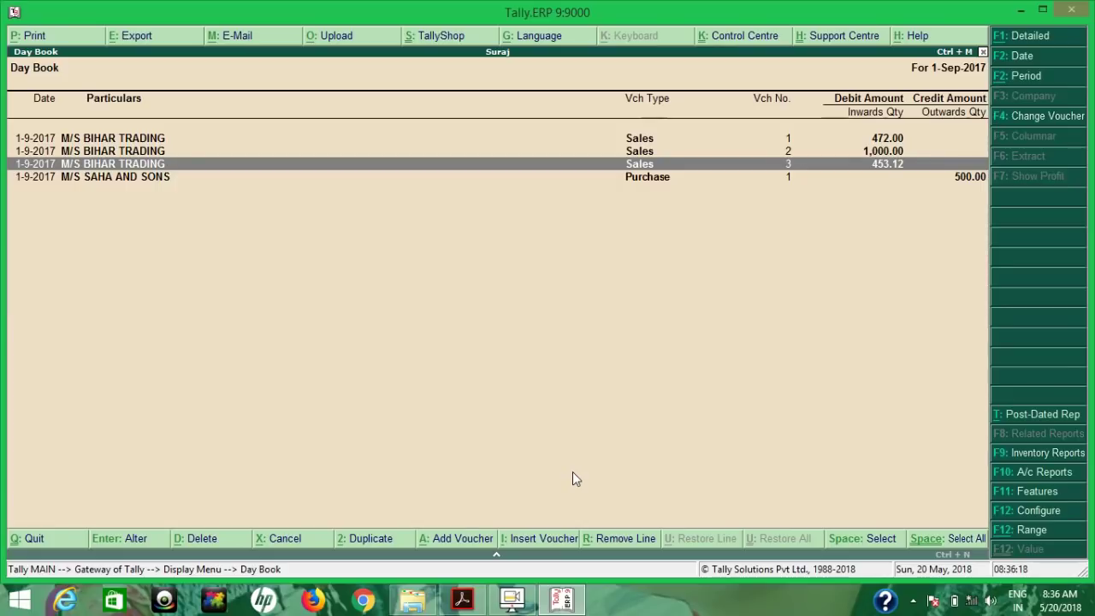
key(alt+i)
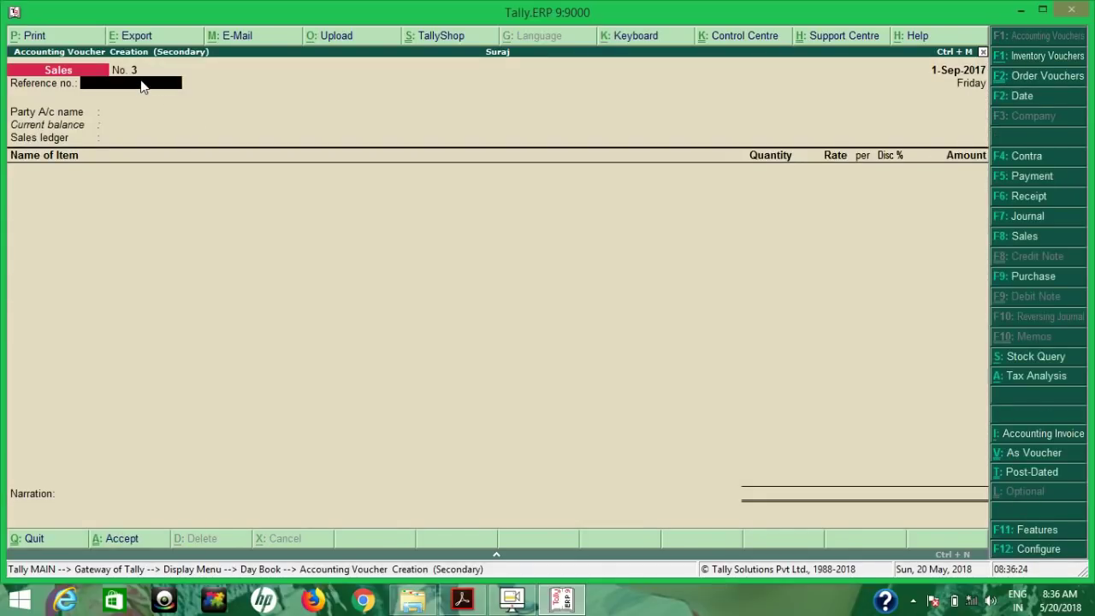
key(Escape)
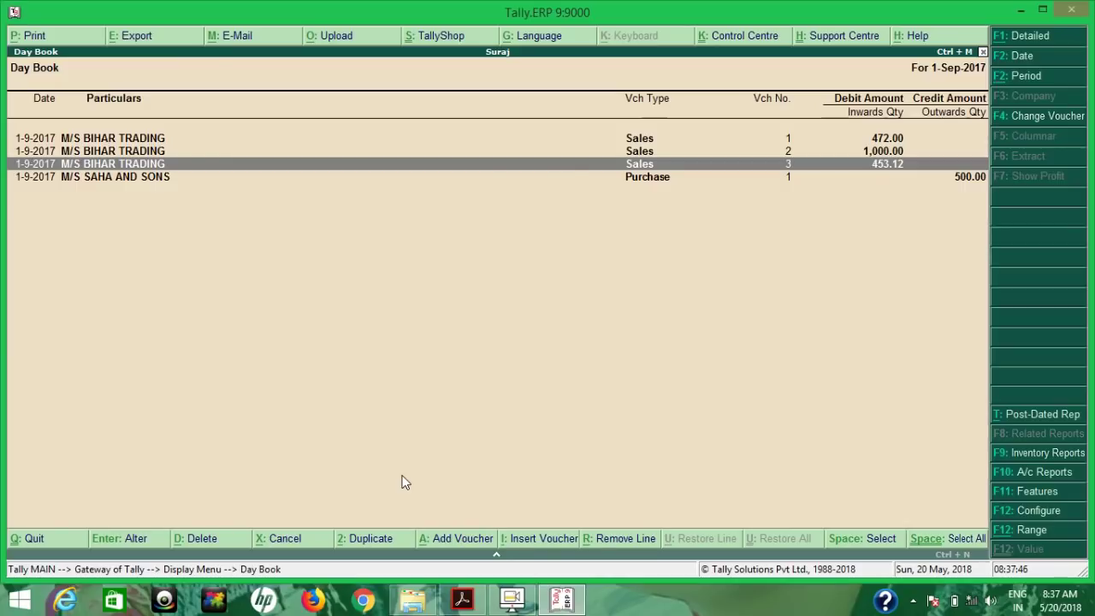
click(388, 542)
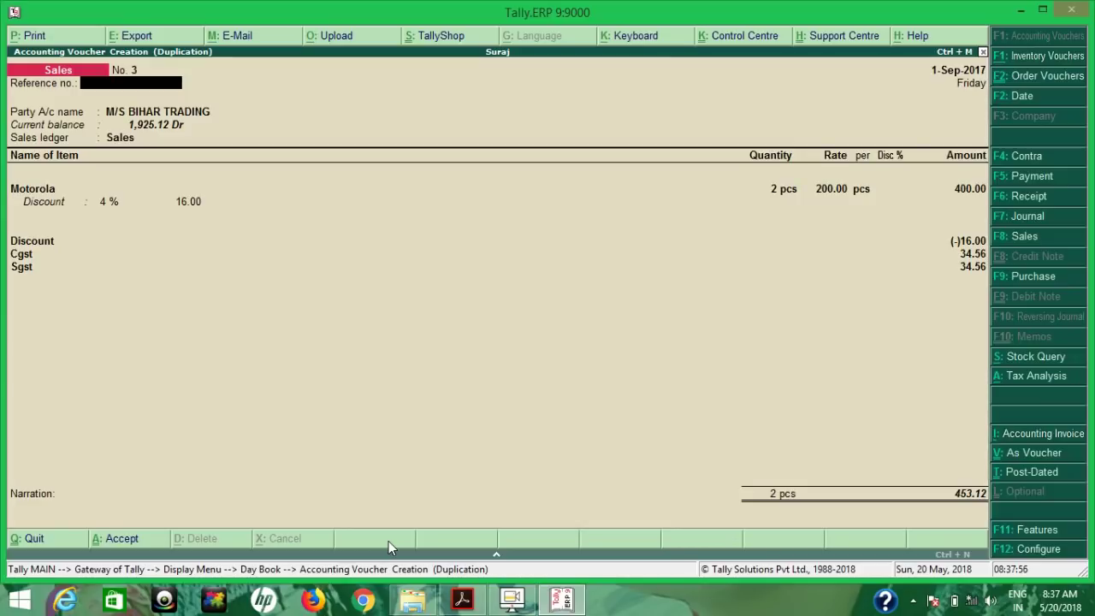
key(Return)
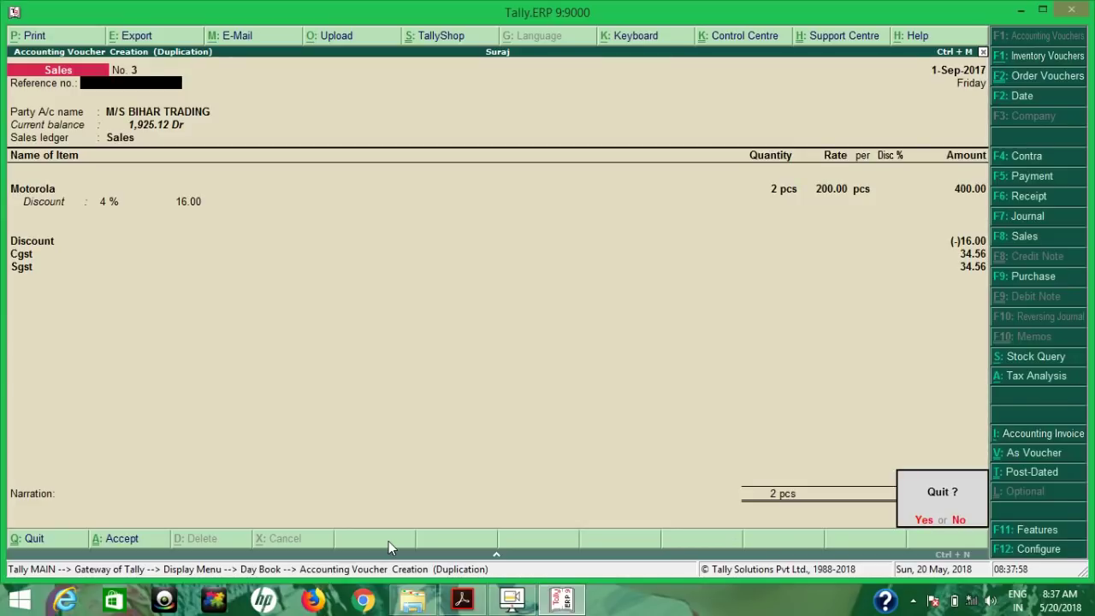
key(y)
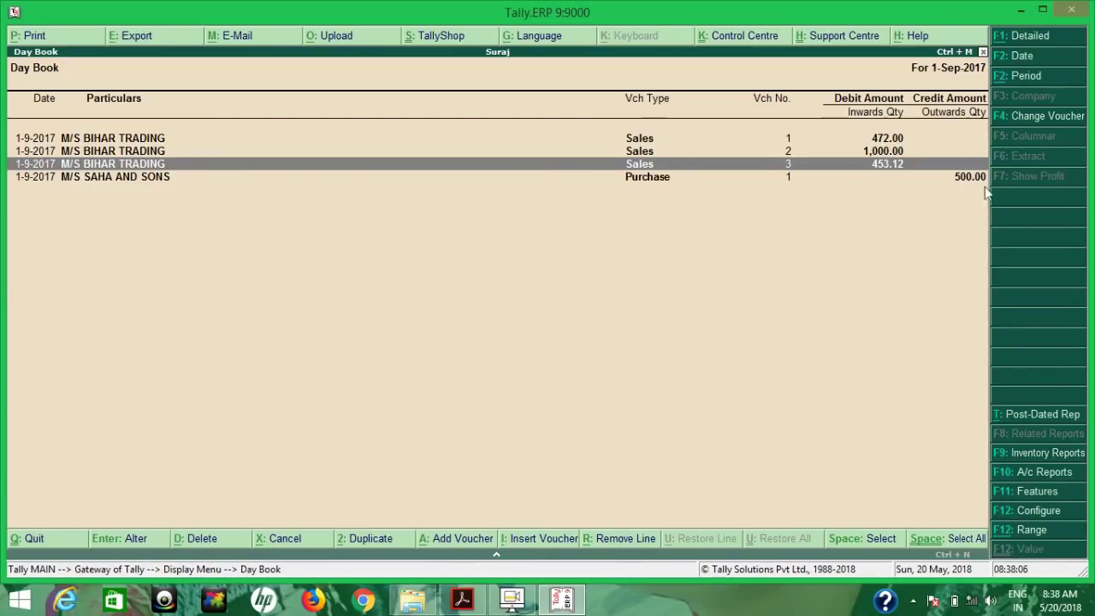
Step: Close the Day Book, return to the Gateway, and open the company info options
key(Escape)
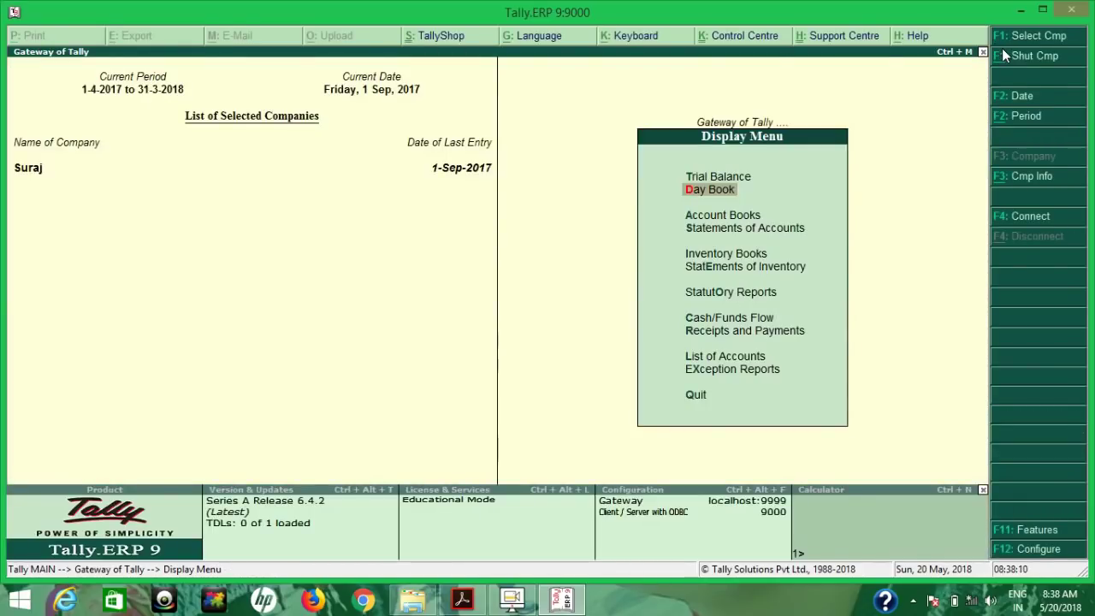
key(Escape)
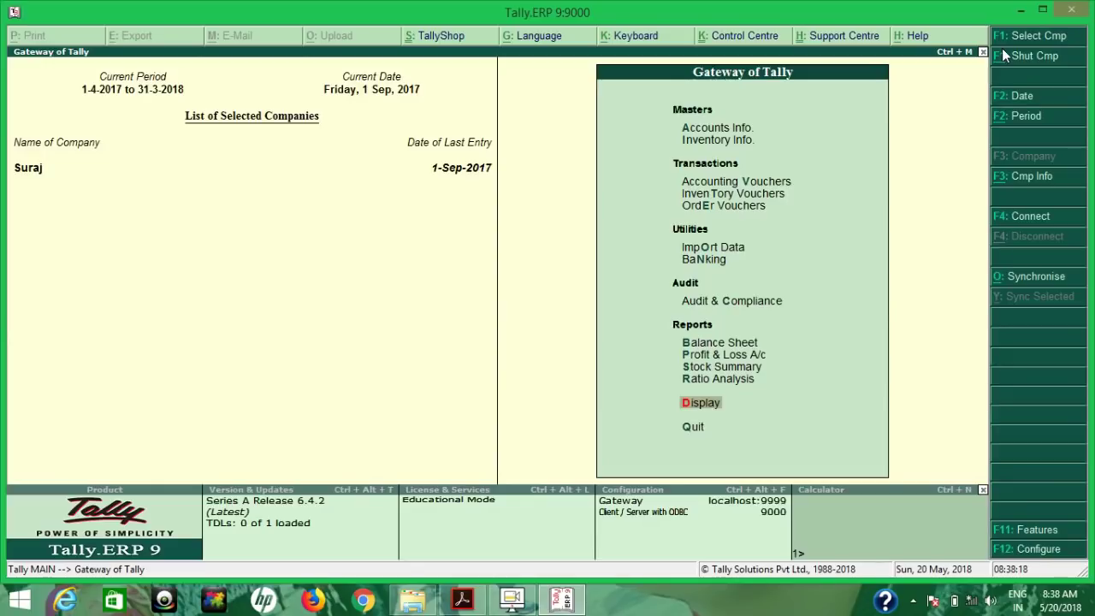
click(1041, 185)
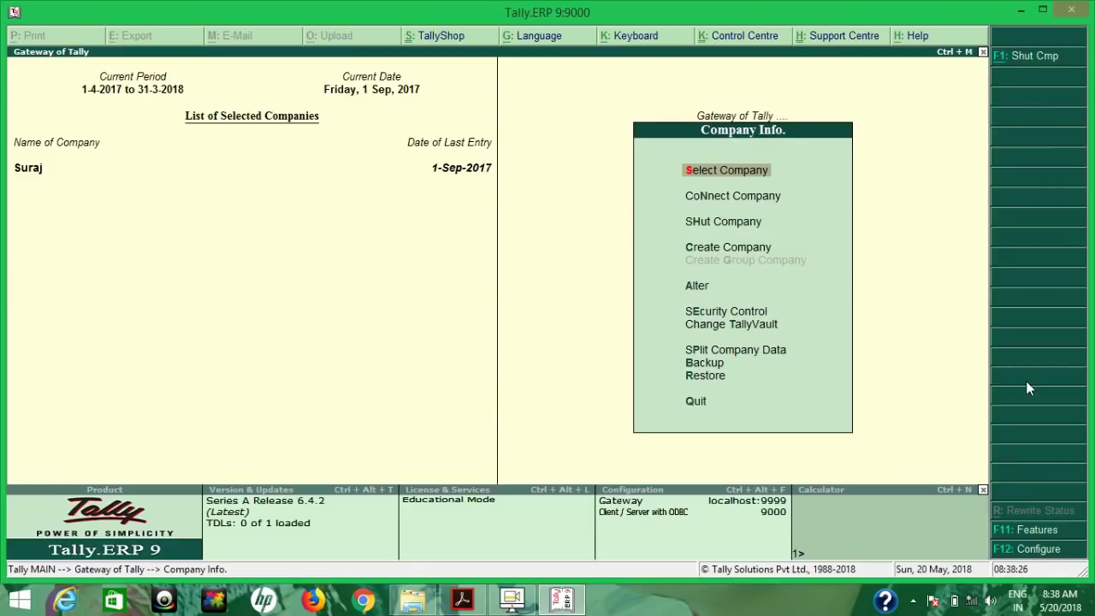
Step: Review the Data Configuration file locations without changes and return to Company Info
click(1030, 549)
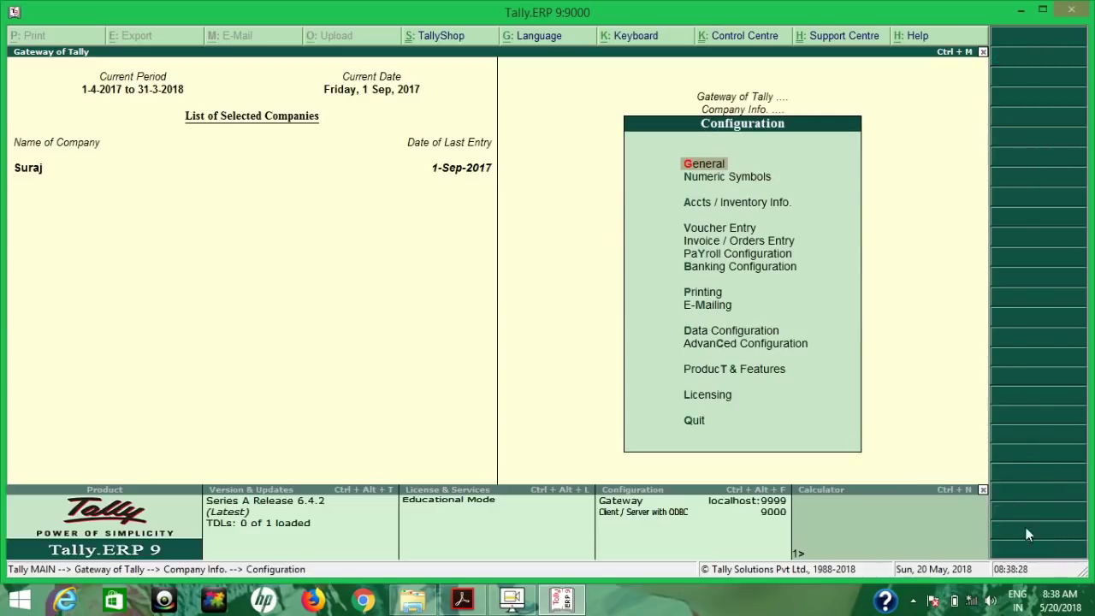
key(Down)
key(Down)
key(Down)
key(Down)
key(Down)
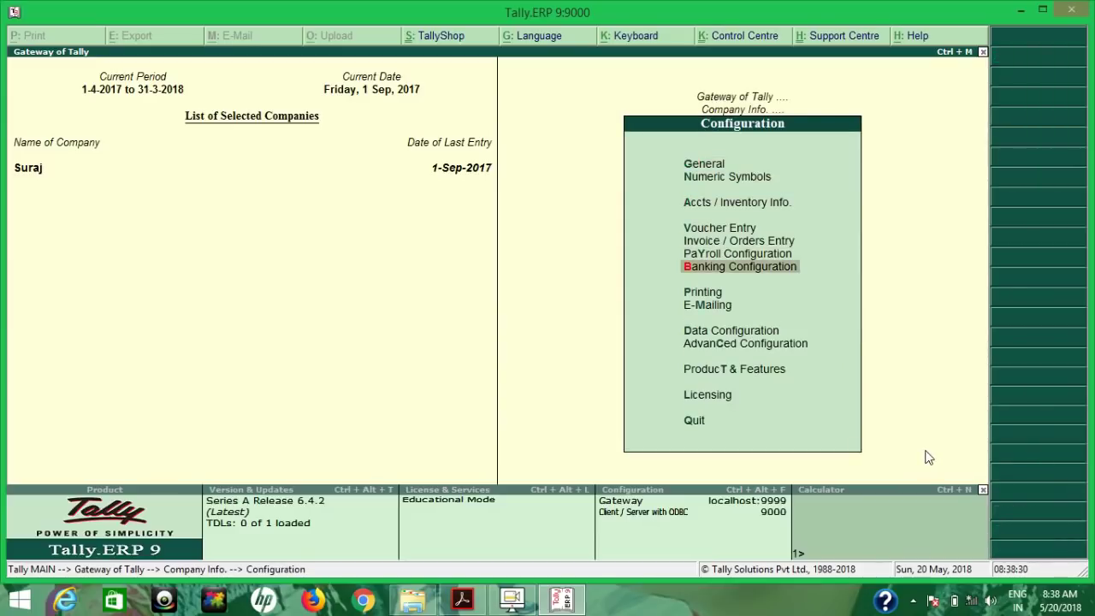
key(Down)
key(Down)
key(Down)
key(Return)
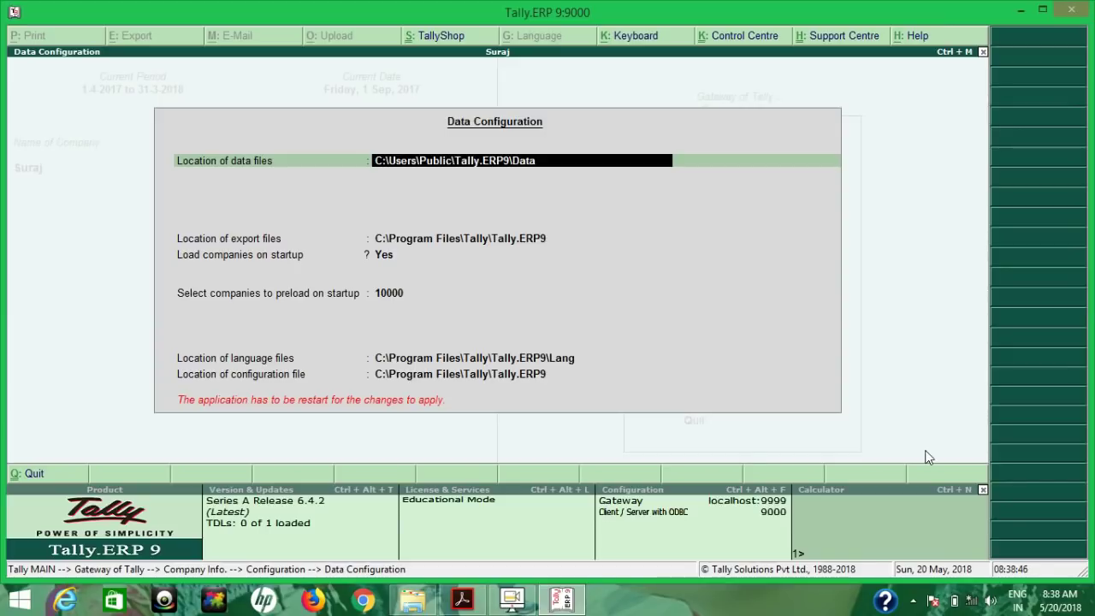
key(Escape)
key(Return)
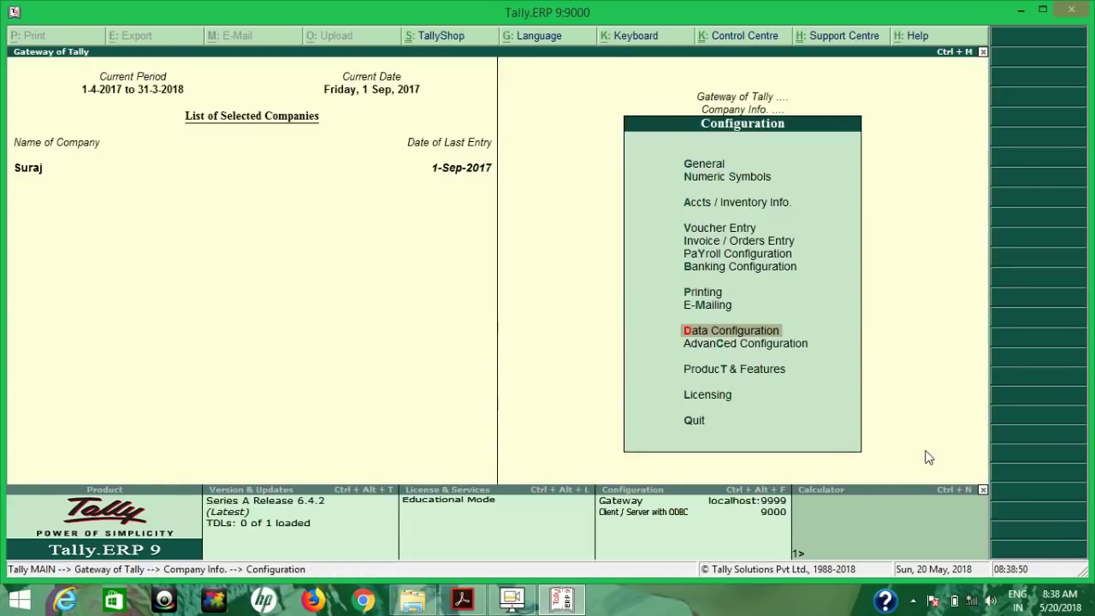
key(Escape)
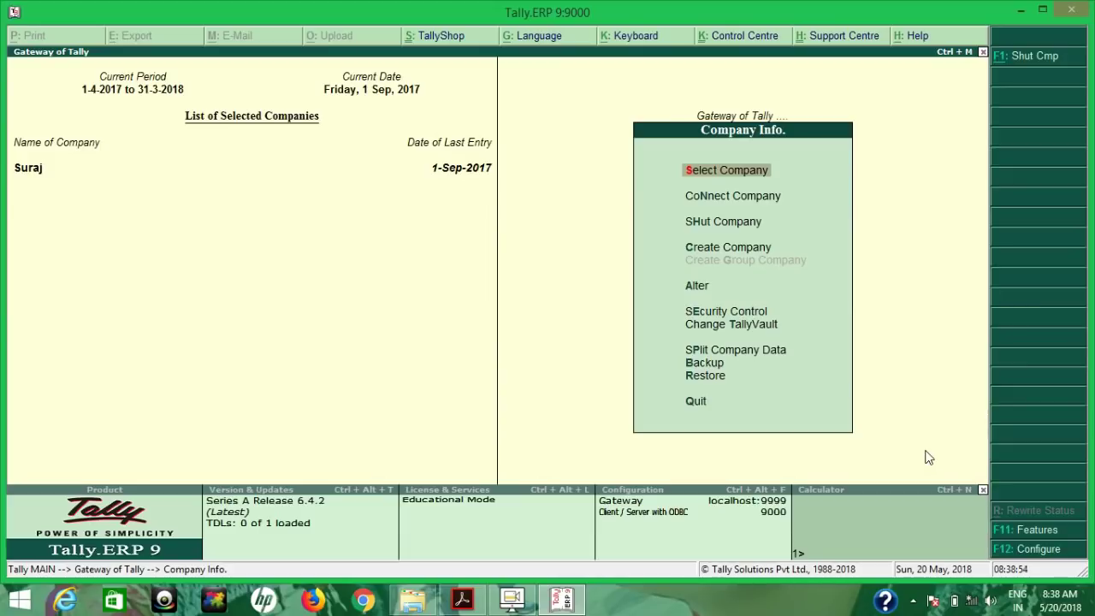
Step: Return to the Gateway and start a blank Sales voucher No. 4 dated 1-Sep-2017
key(Escape)
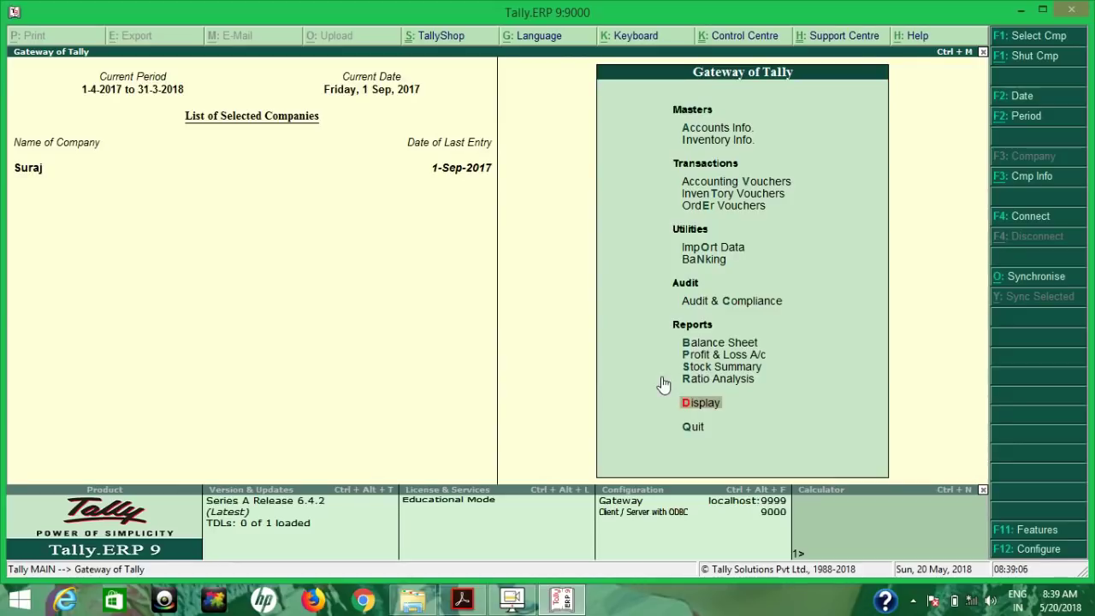
click(707, 396)
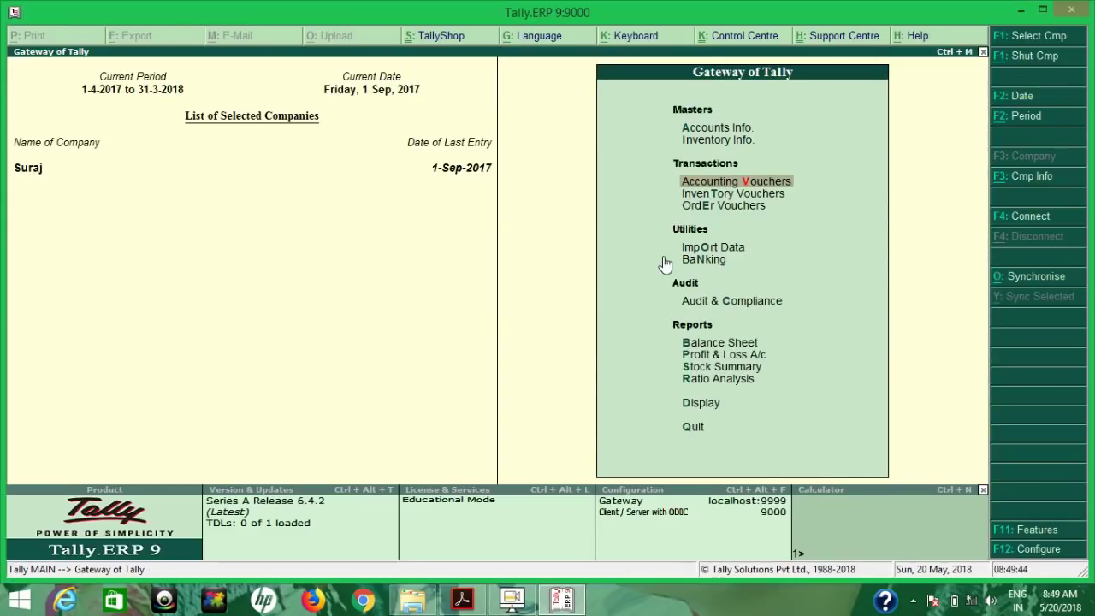
key(Return)
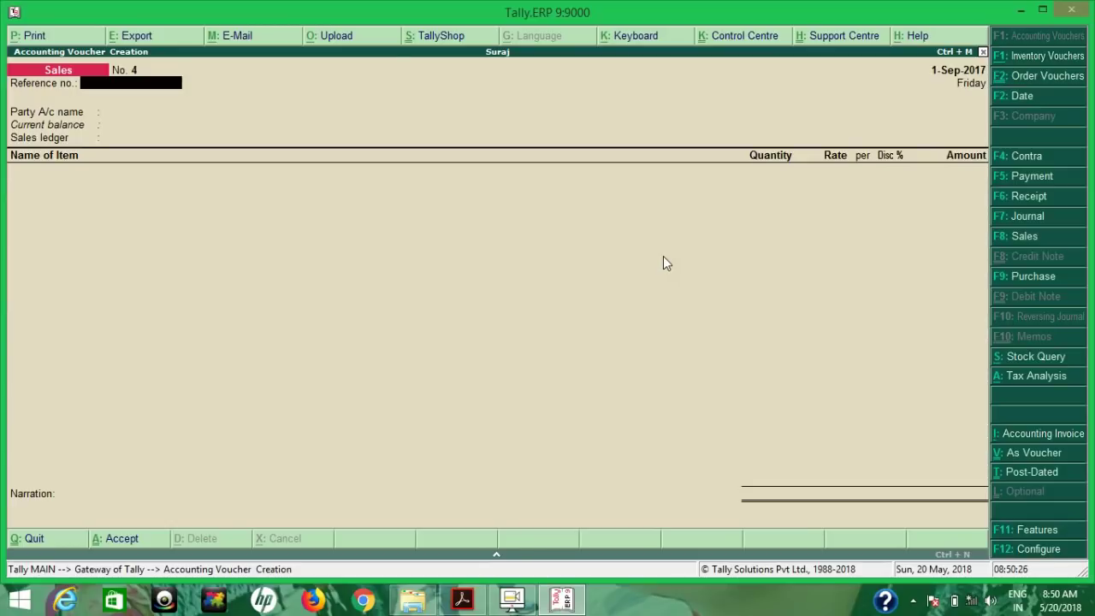
Step: Pick M/S BIHAR TRADING from the ledger list as the party, balance 1,925.12 Dr
key(Return)
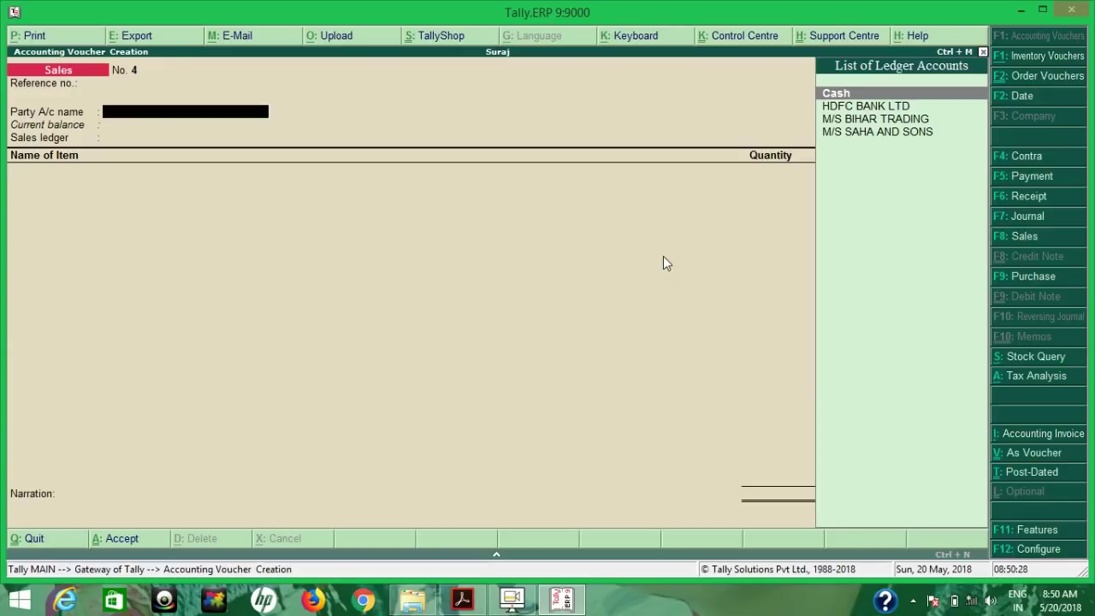
key(alt+c)
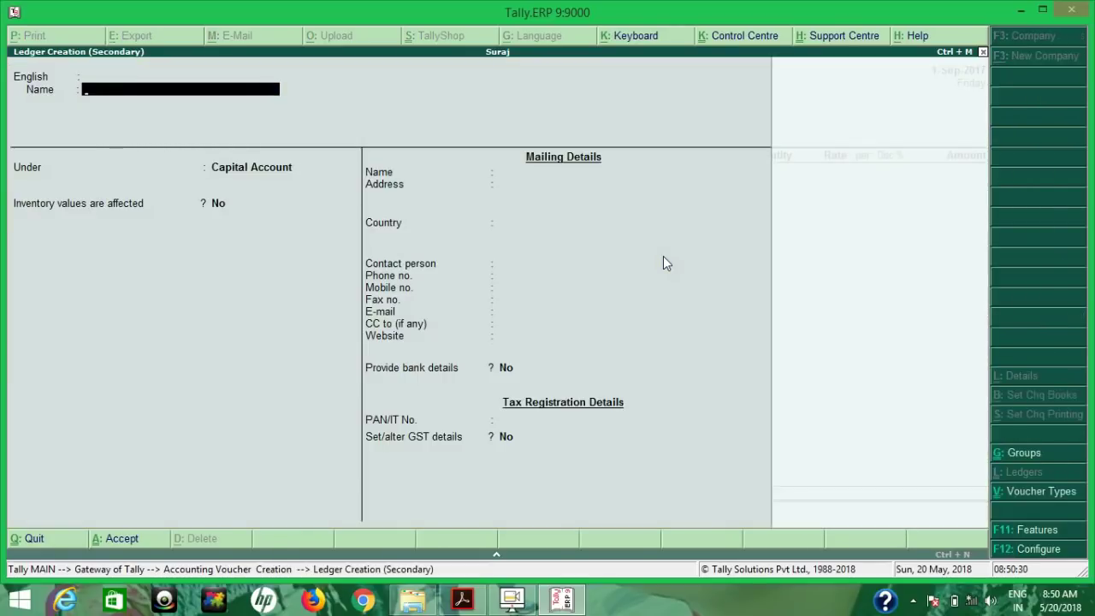
key(Escape)
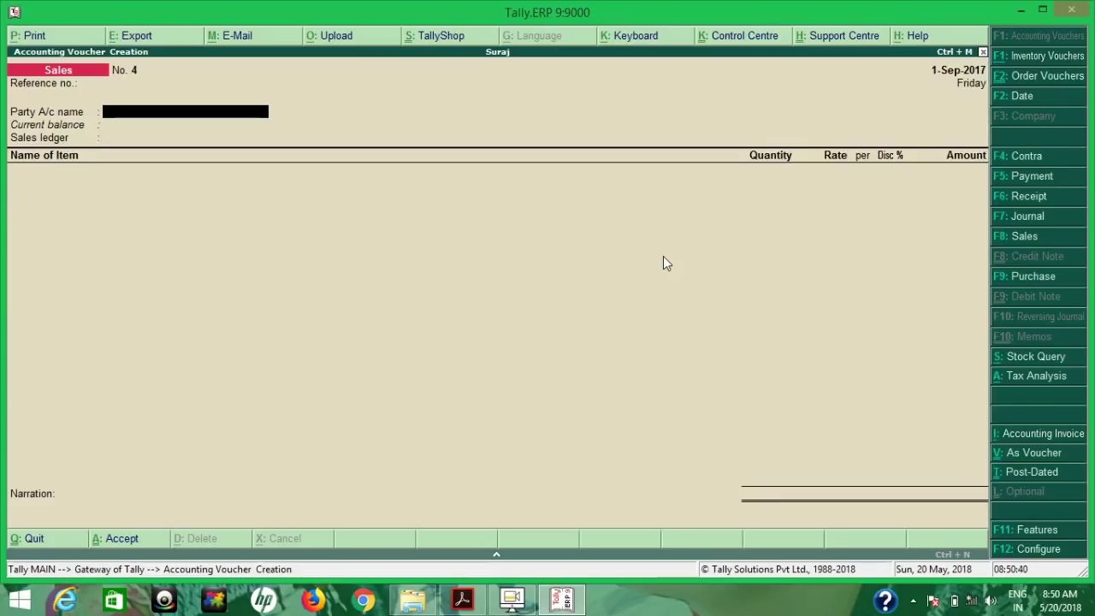
key(Return)
key(Down)
key(Down)
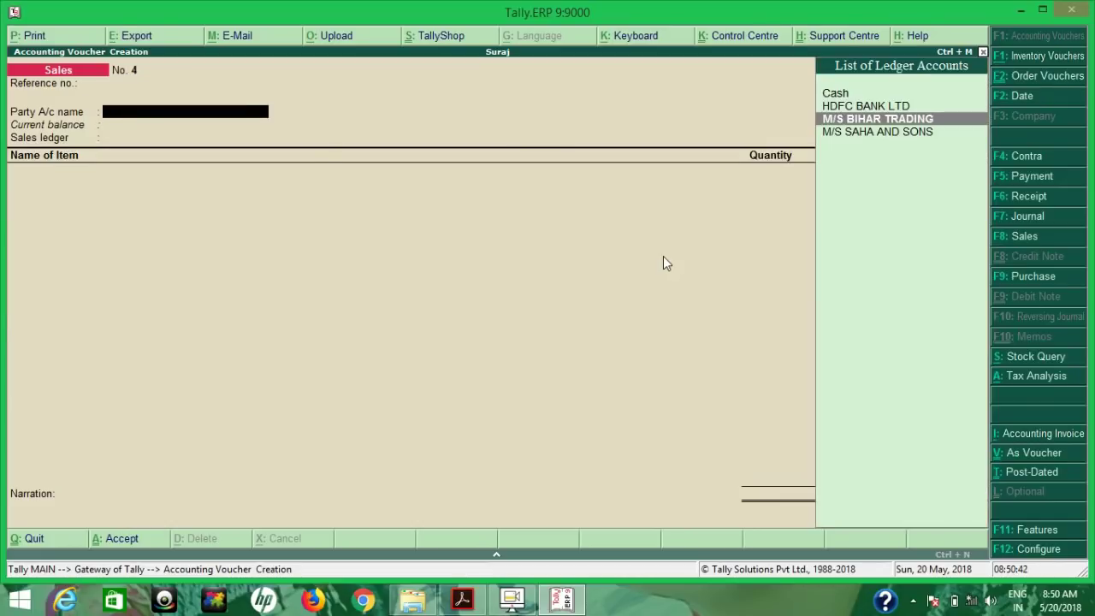
key(Return)
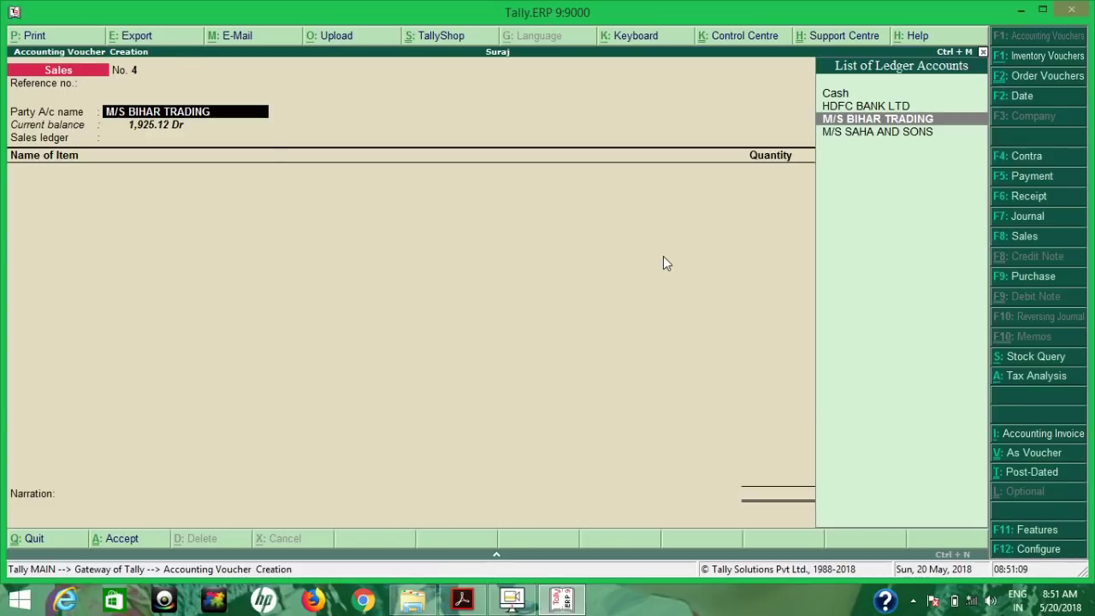
Step: View the M/S BIHAR TRADING ledger, quit unsaved, then open Voucher Printing for a Bill of Supply
key(ctrl+Return)
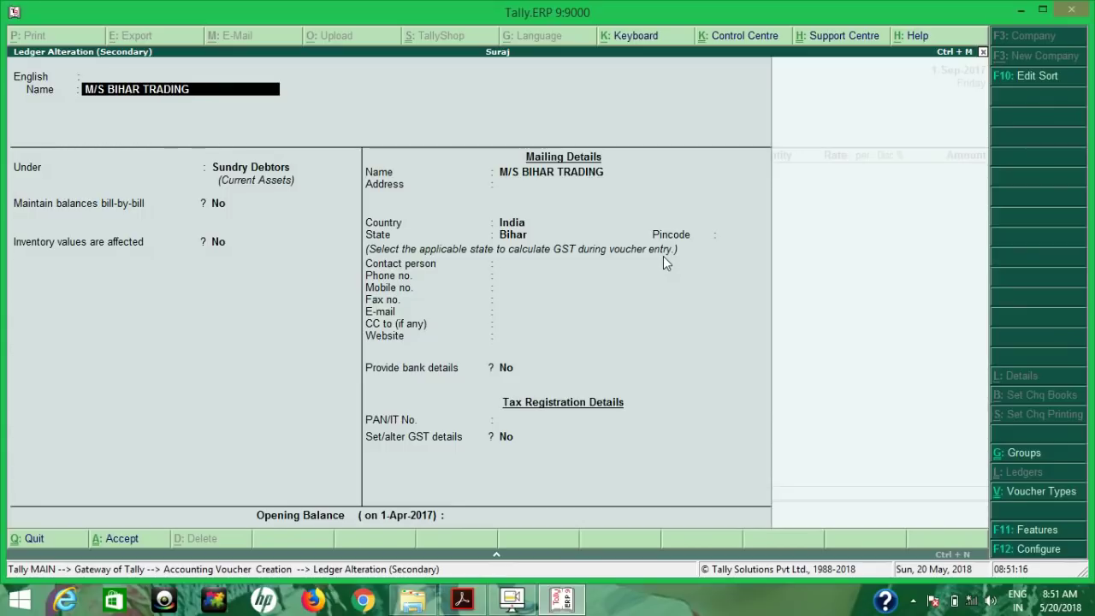
key(BackSpace)
key(Escape)
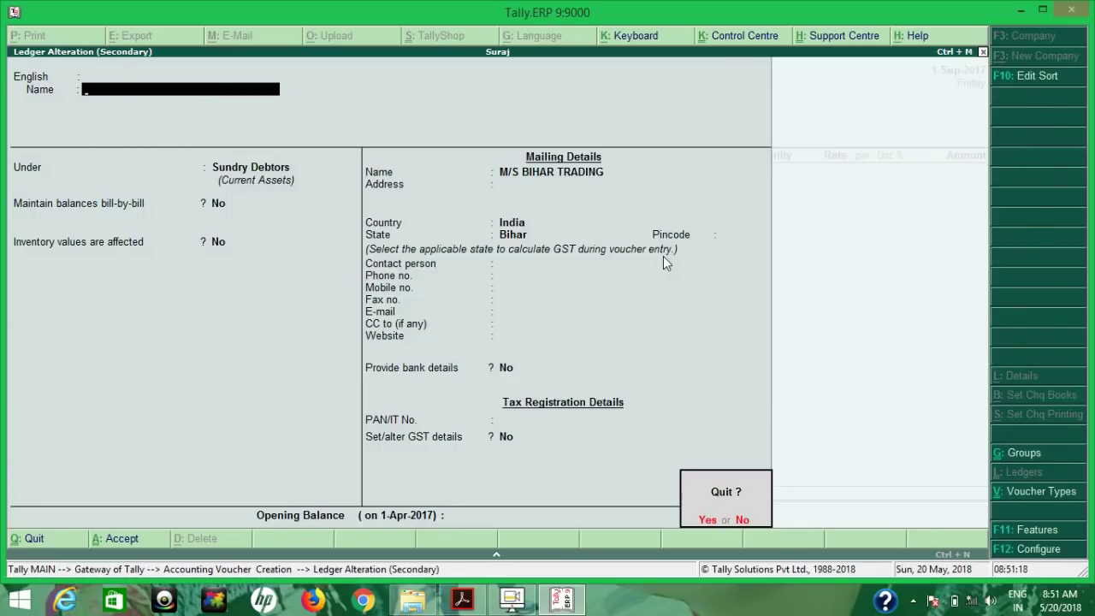
key(y)
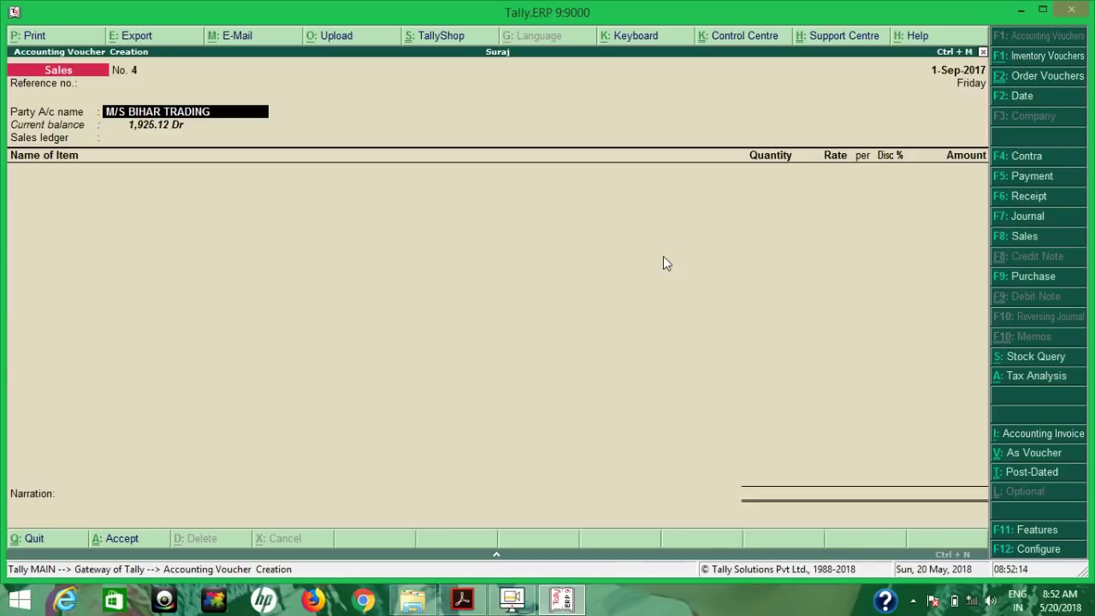
key(alt+p)
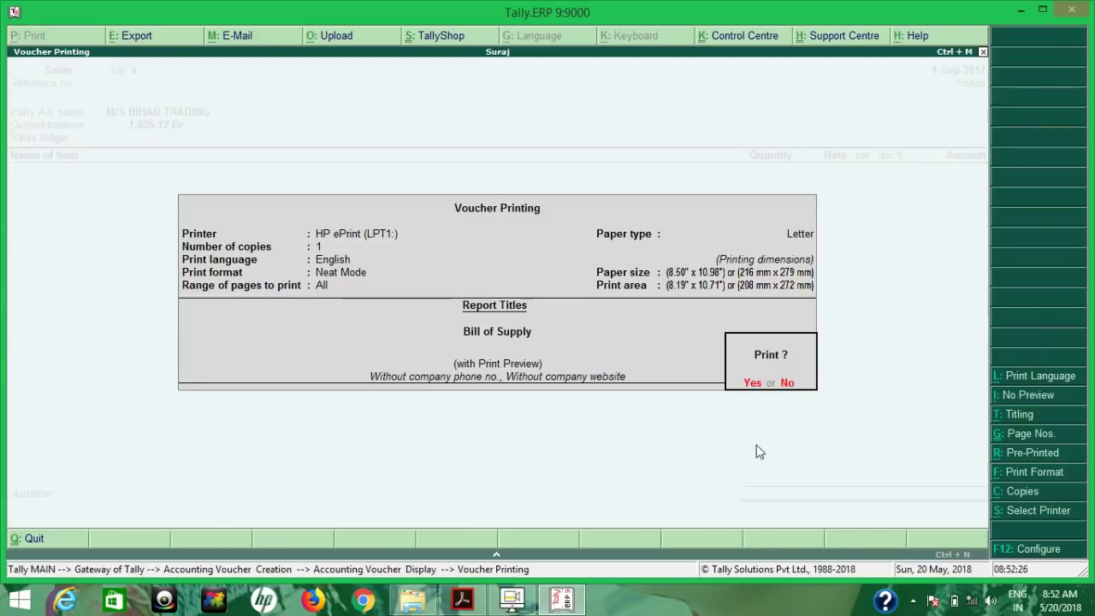
Step: Preview invoice 4's Bill of Supply at full width, scroll through it, and close it
key(Return)
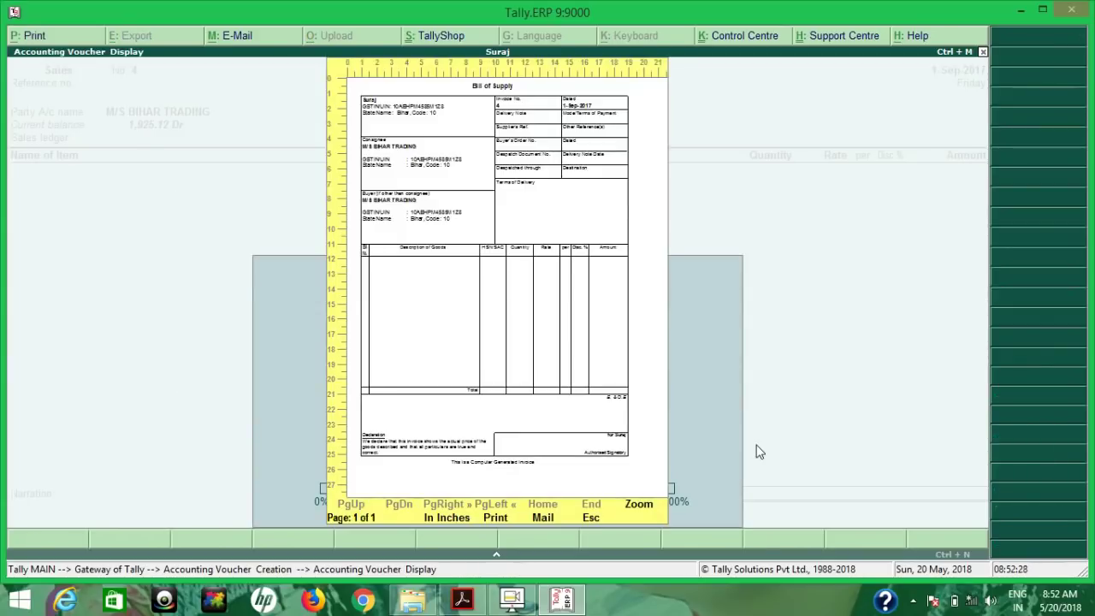
key(alt+z)
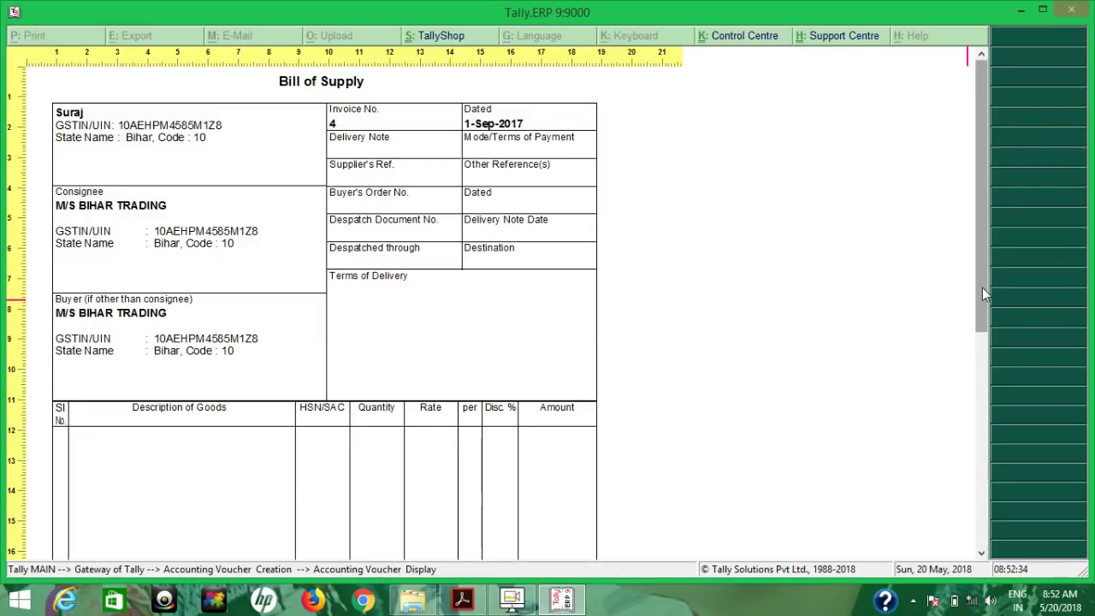
mouse_move(982, 291)
mouse_down()
mouse_move(984, 494)
mouse_move(998, 212)
mouse_up()
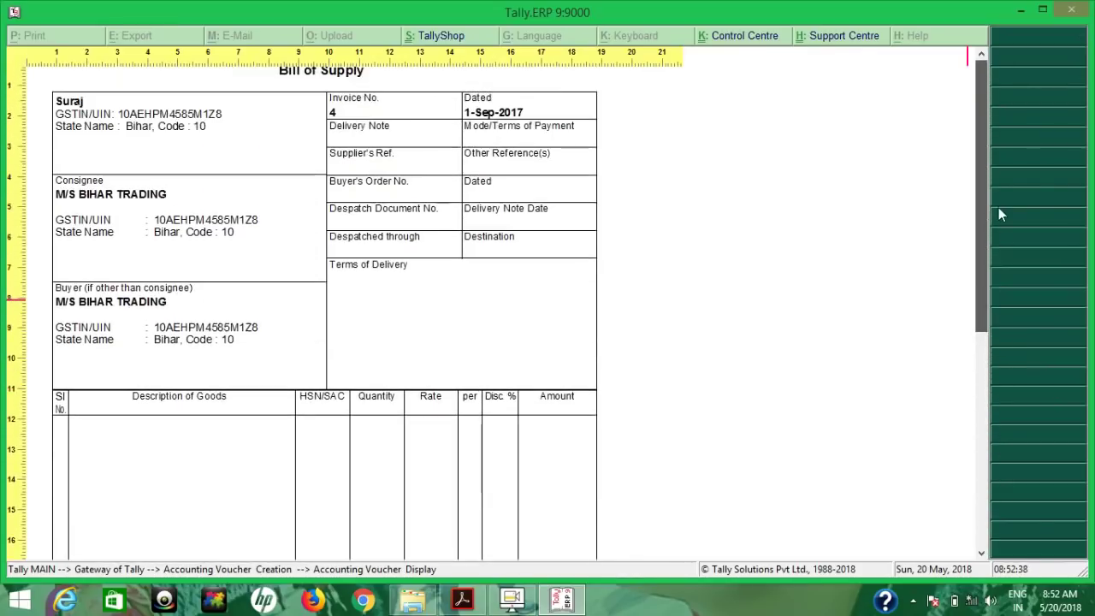
key(Escape)
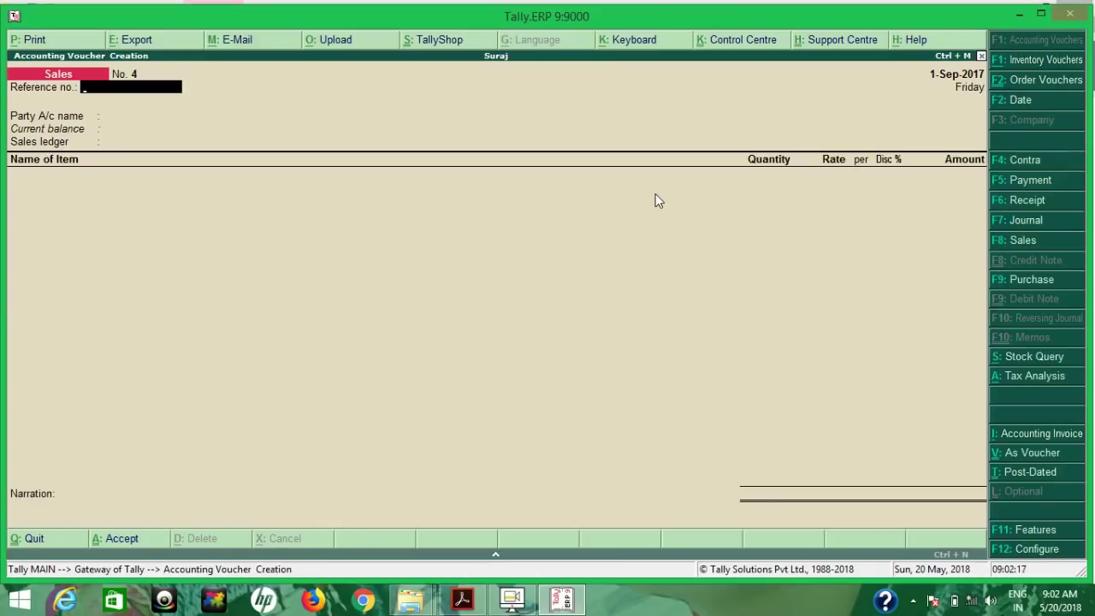
Step: Review sales voucher No. 3 (2 Motorola, 453.12) and leave it unchanged, back at blank voucher No. 4
key(Page_Up)
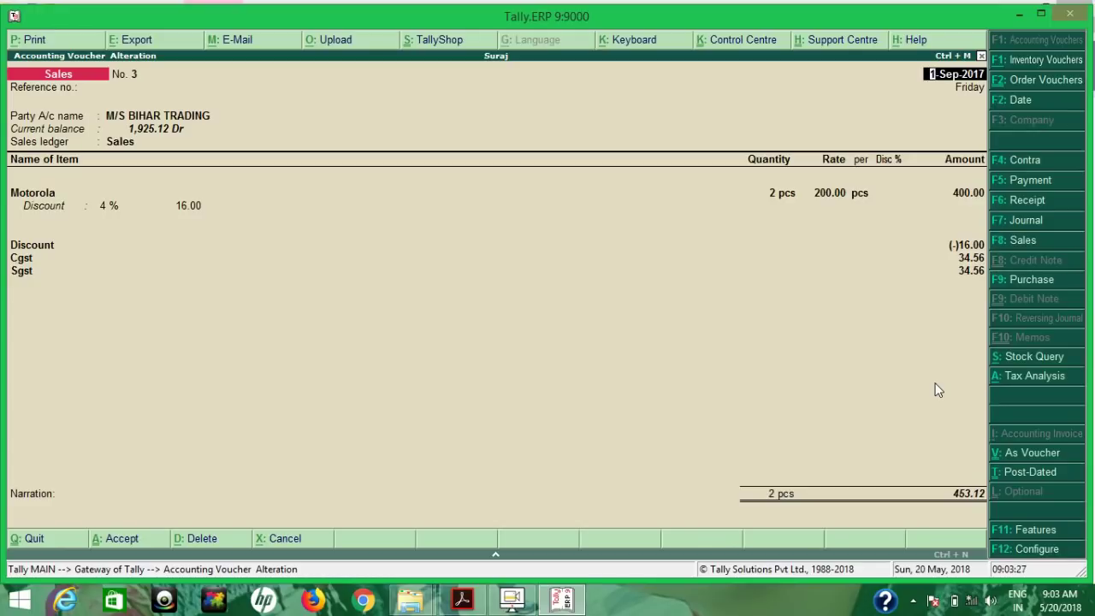
key(Escape)
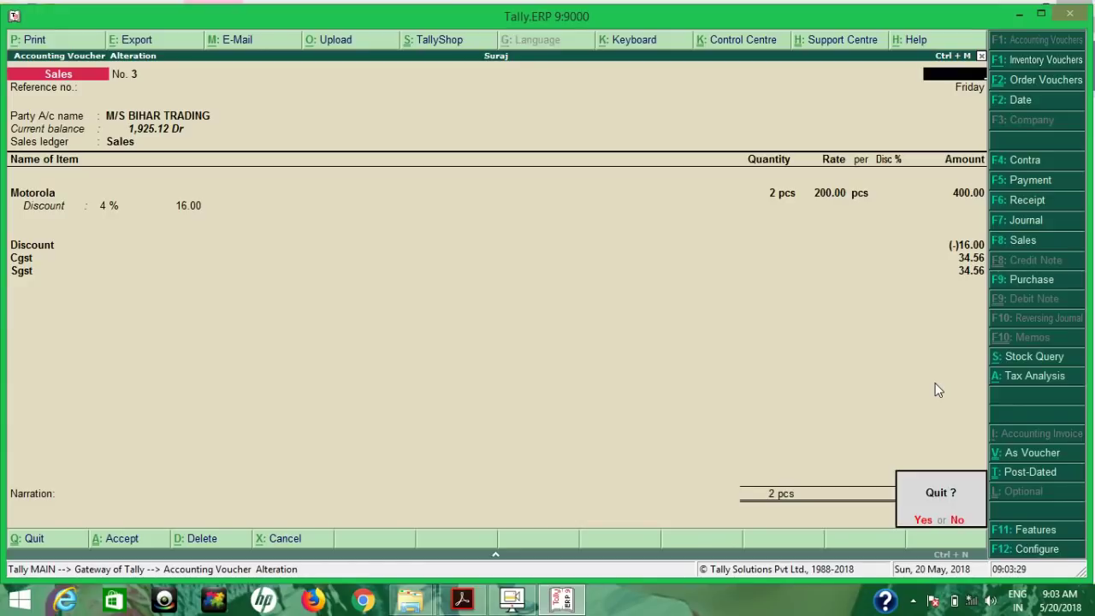
key(y)
key(Escape)
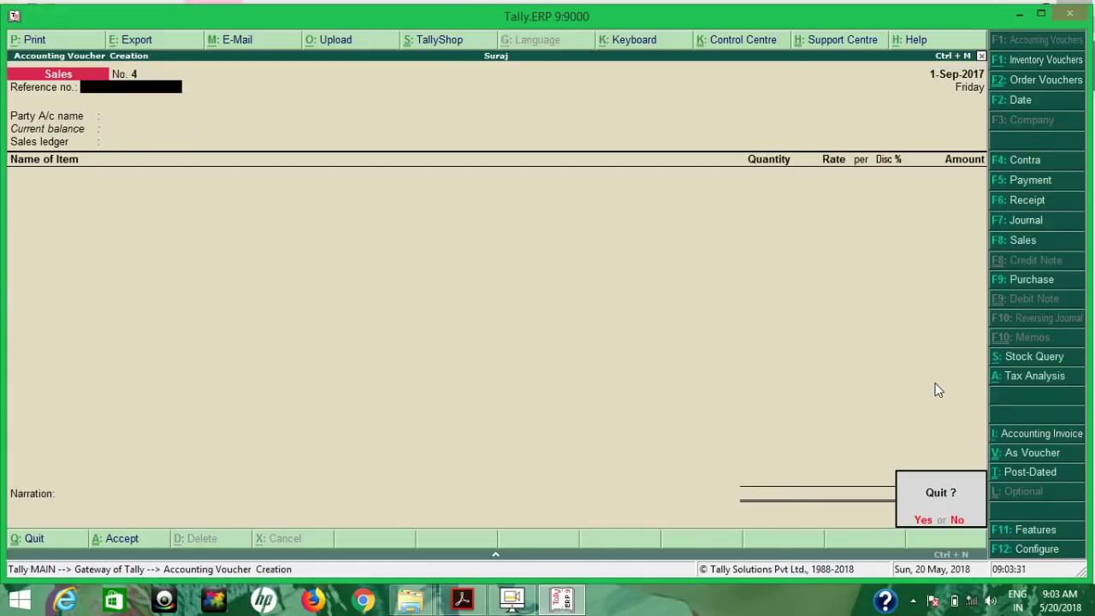
Step: Confirm quitting blank voucher No. 4 to reach Gateway of Tally for company Suraj
key(y)
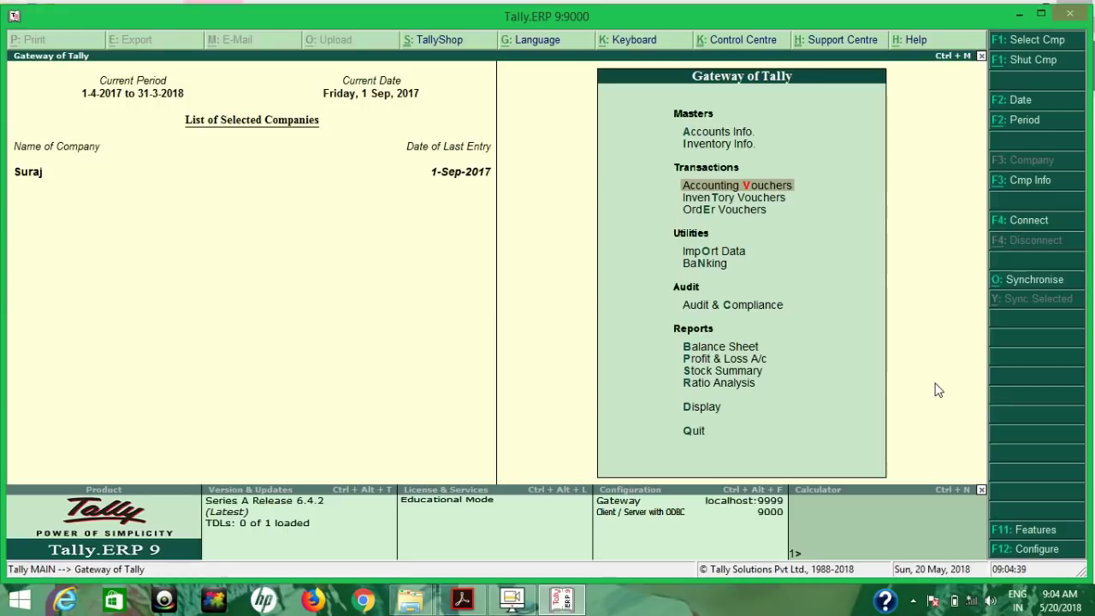
Step: Open the 1-Sep-2017 Day Book and select all four vouchers
key(d)
key(Down)
key(Return)
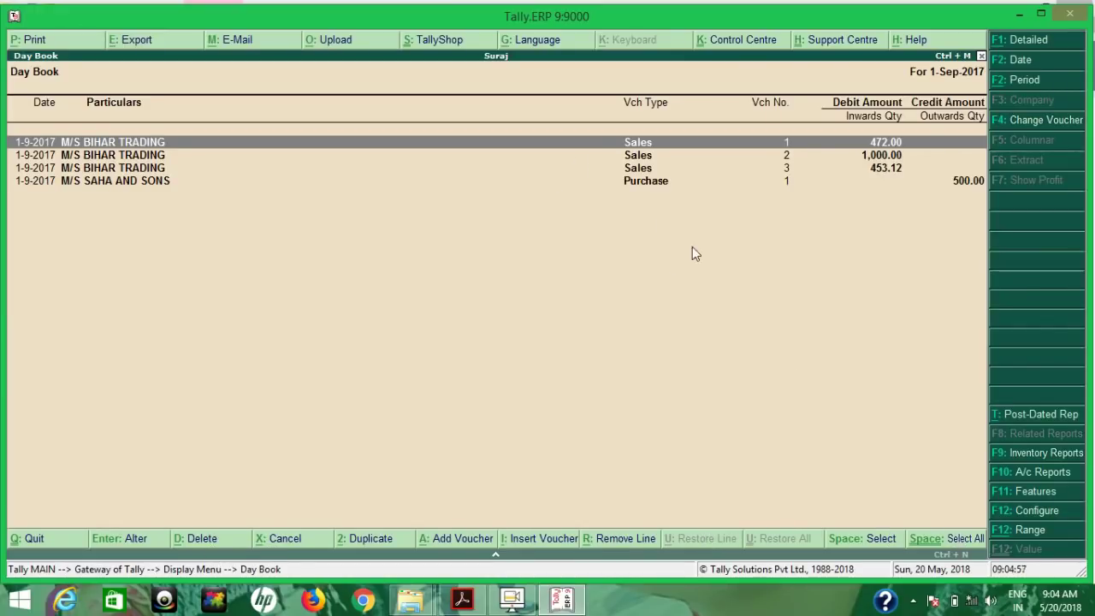
click(964, 540)
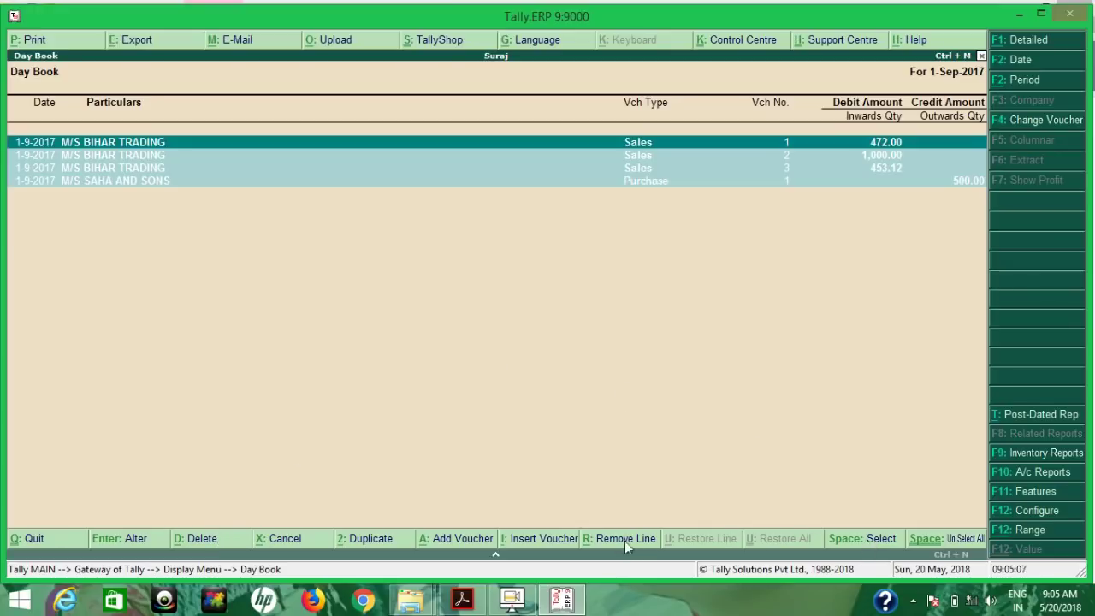
Step: Unmark the first voucher and hide the selected rows, then restore the Saha and Sons purchase and all others
click(841, 546)
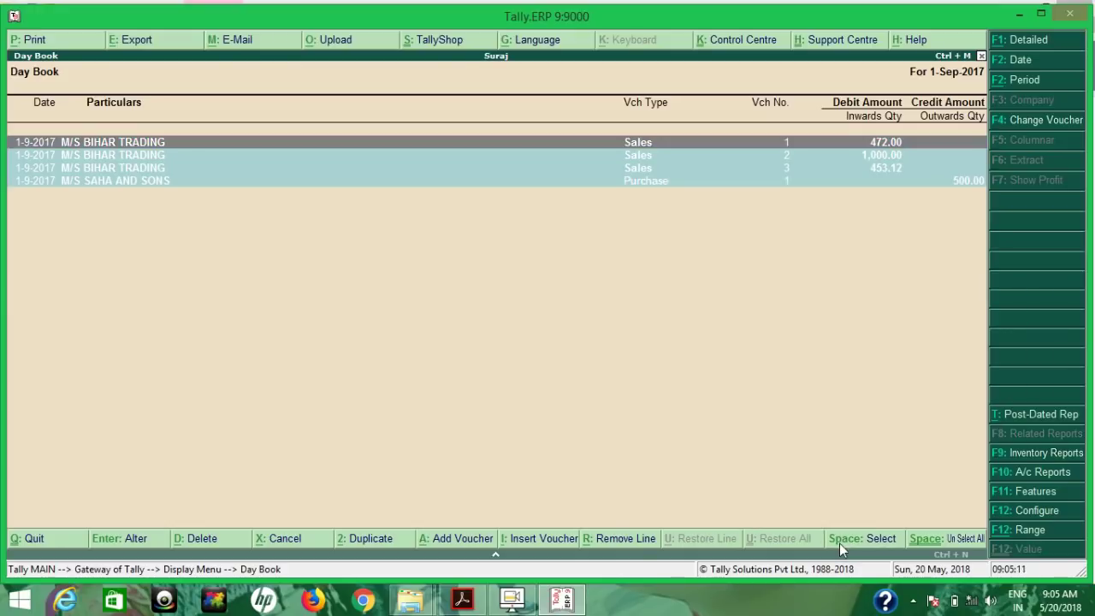
key(space)
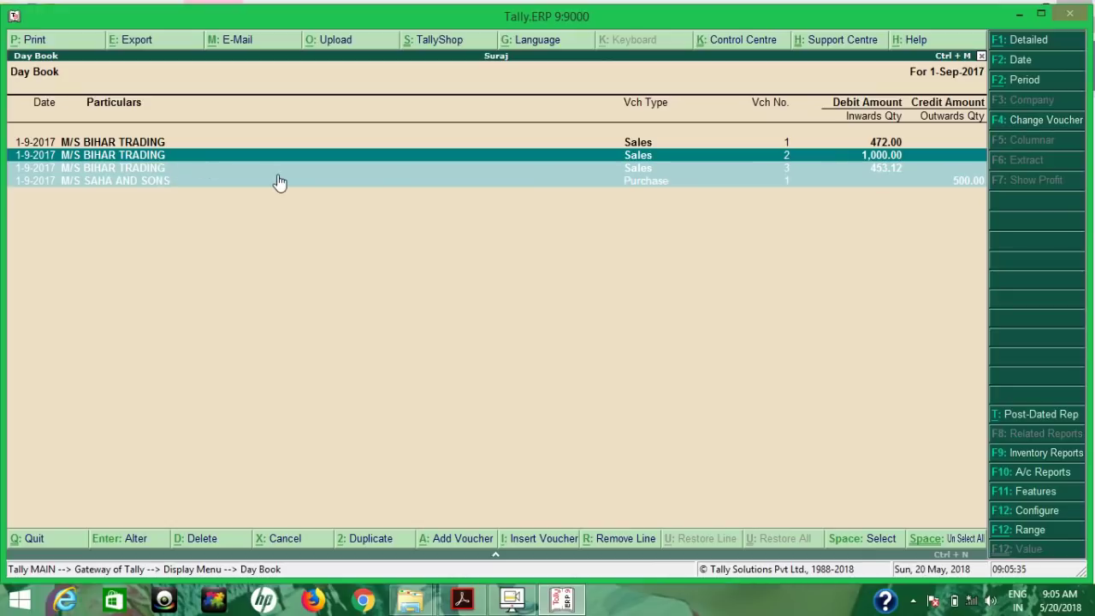
click(613, 543)
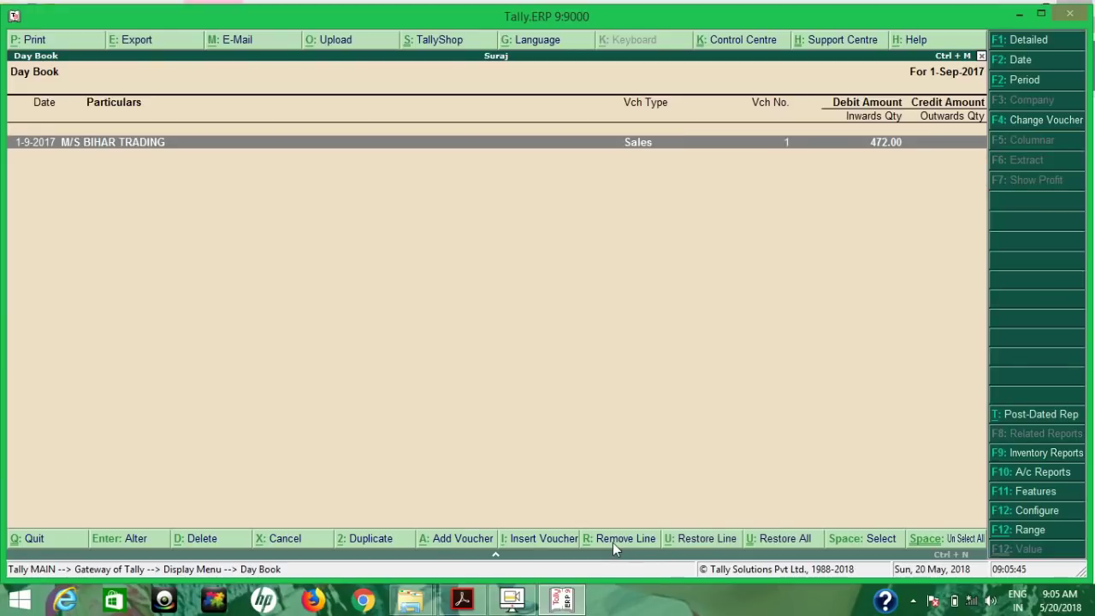
click(696, 542)
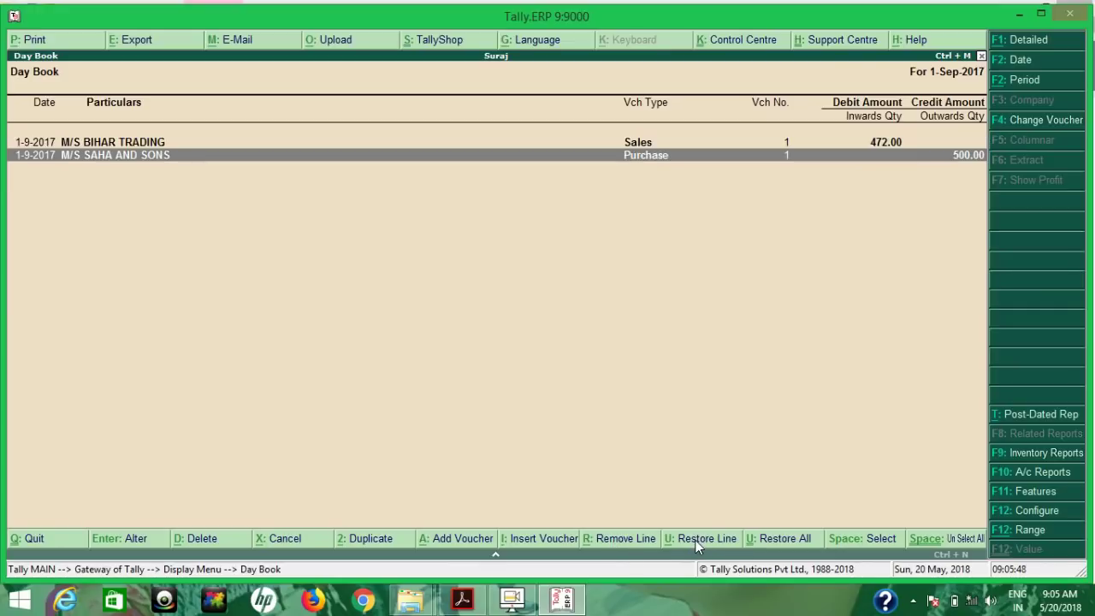
click(756, 541)
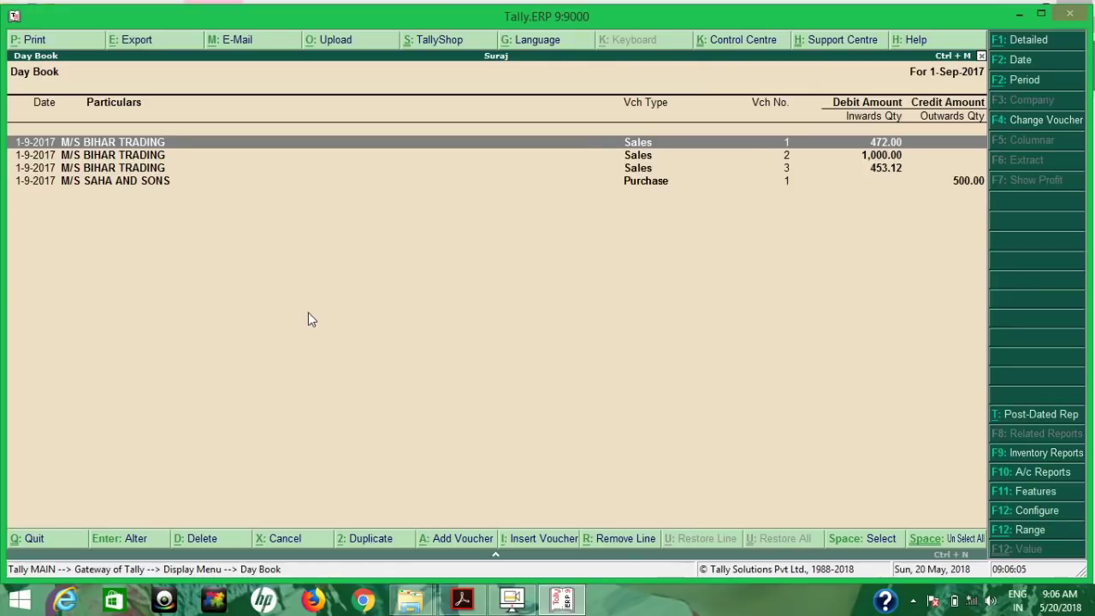
Step: Open the M/S Saha and Sons purchase (5 pcs Motorola, 500.00) for alteration and clear its narration
key(Down)
key(Down)
key(Down)
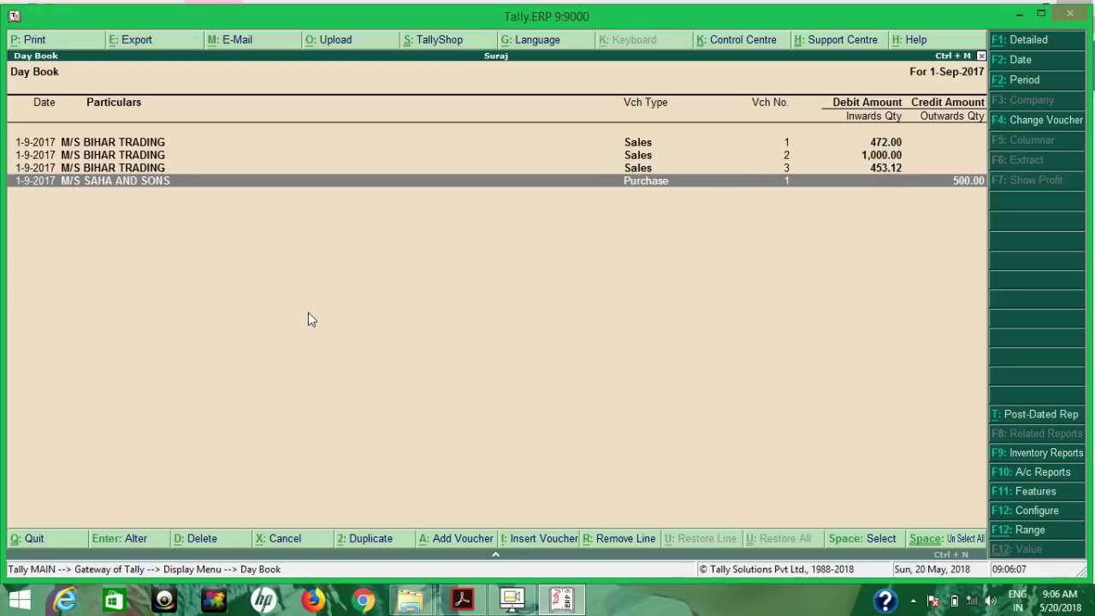
key(Return)
key(Return)
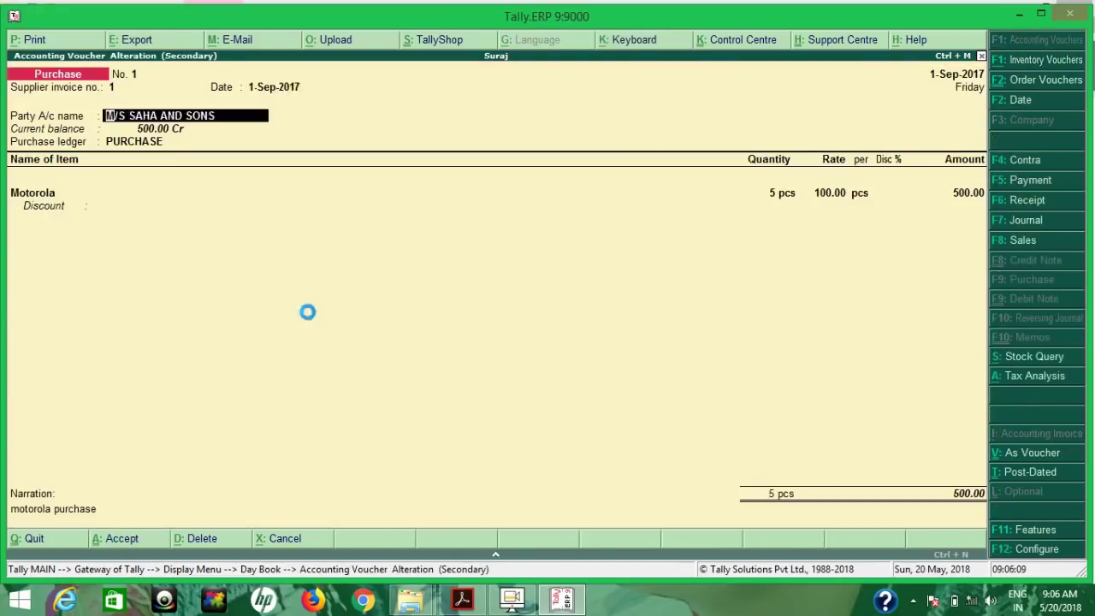
key(Return)
key(Return)
key(Return)
key(Return)
key(Return)
key(Return)
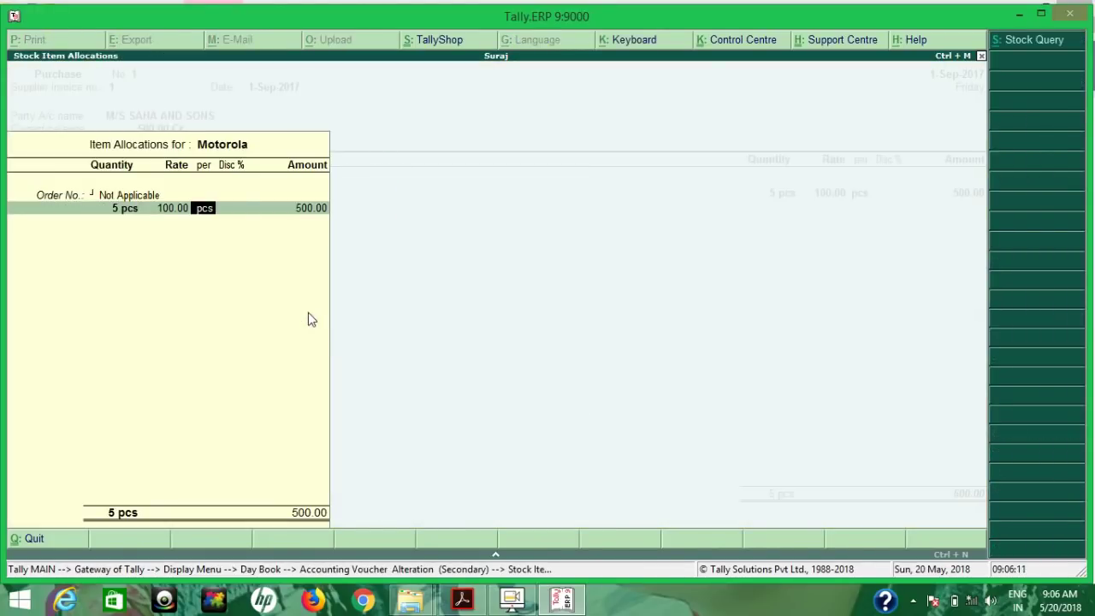
key(Return)
key(Return)
key(Return)
key(Return)
key(Return)
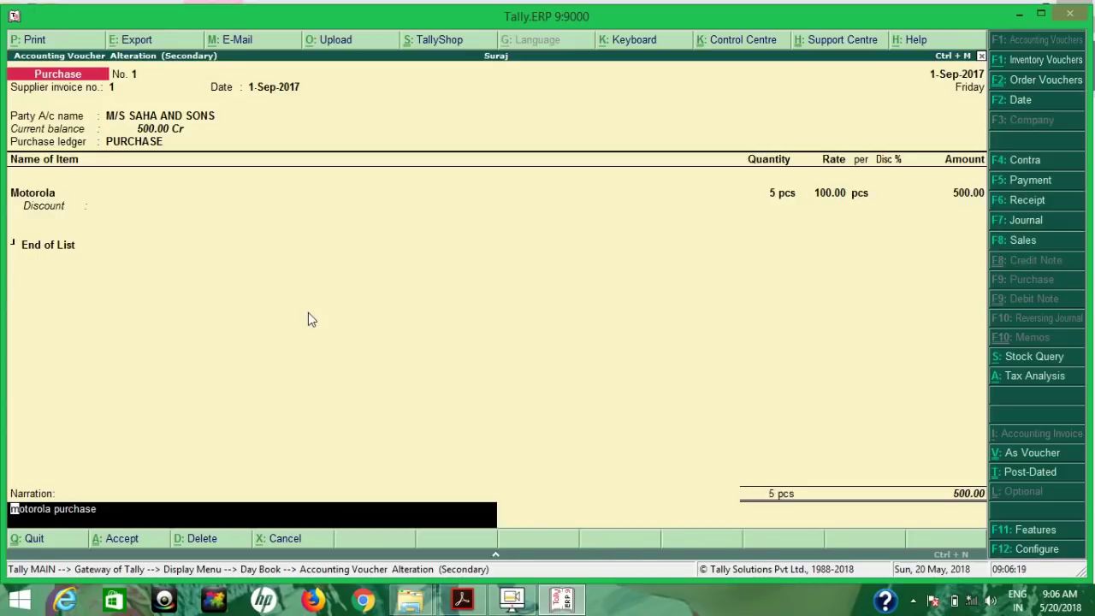
key(BackSpace)
Step: Accept the Saha and Sons purchase voucher and open Bihar Trading's sales voucher 3
key(Return)
key(Return)
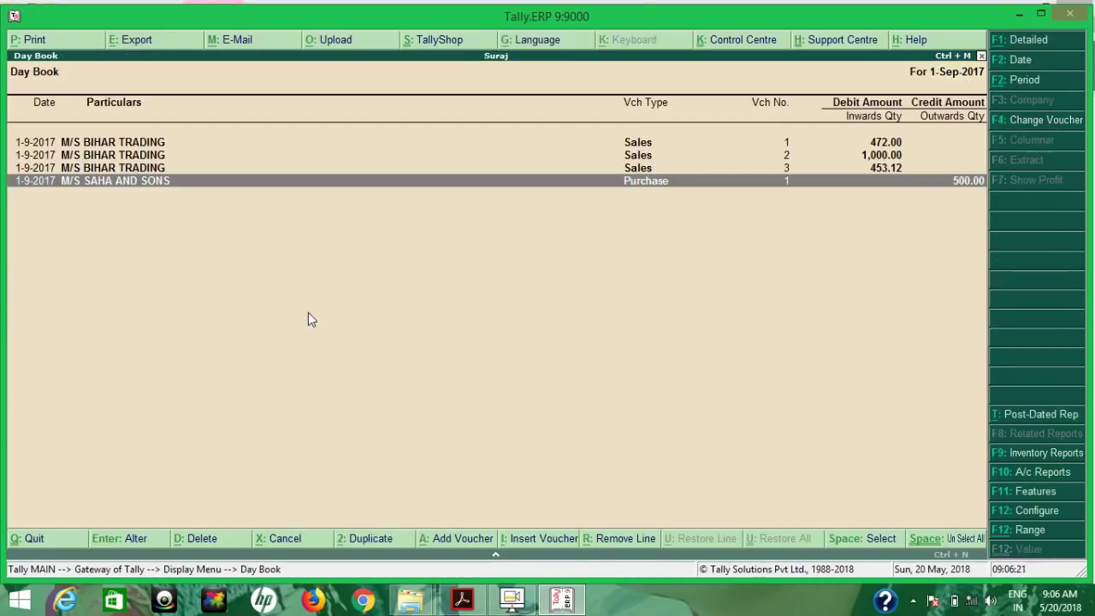
key(Up)
key(Return)
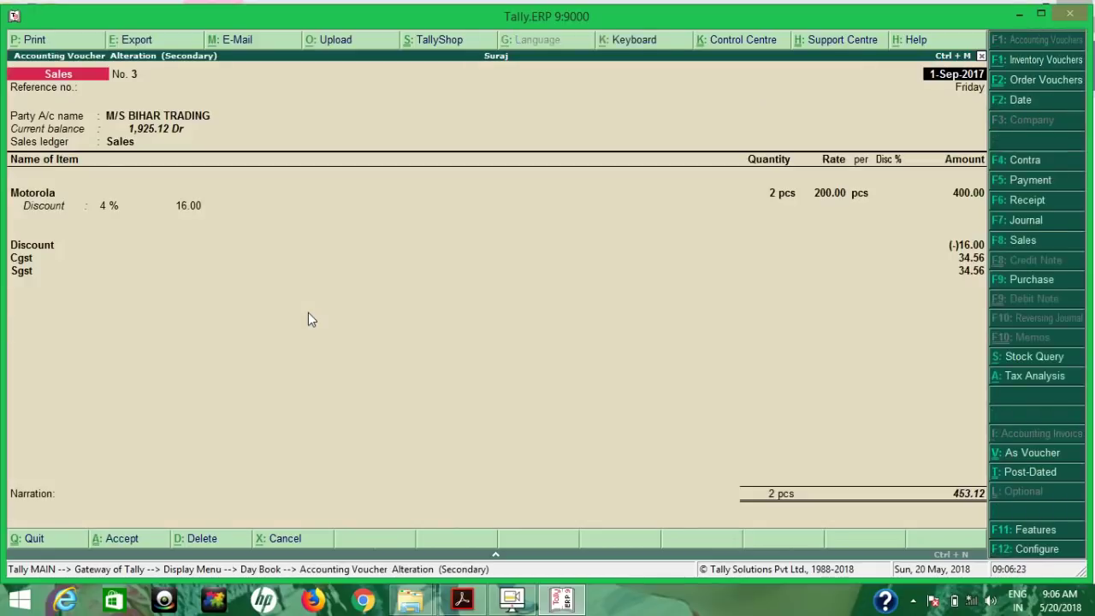
Step: Step through voucher 3's party details, tax lines and narration 'motorola purchase', then quit without saving
key(Return)
key(Return)
key(Return)
key(Return)
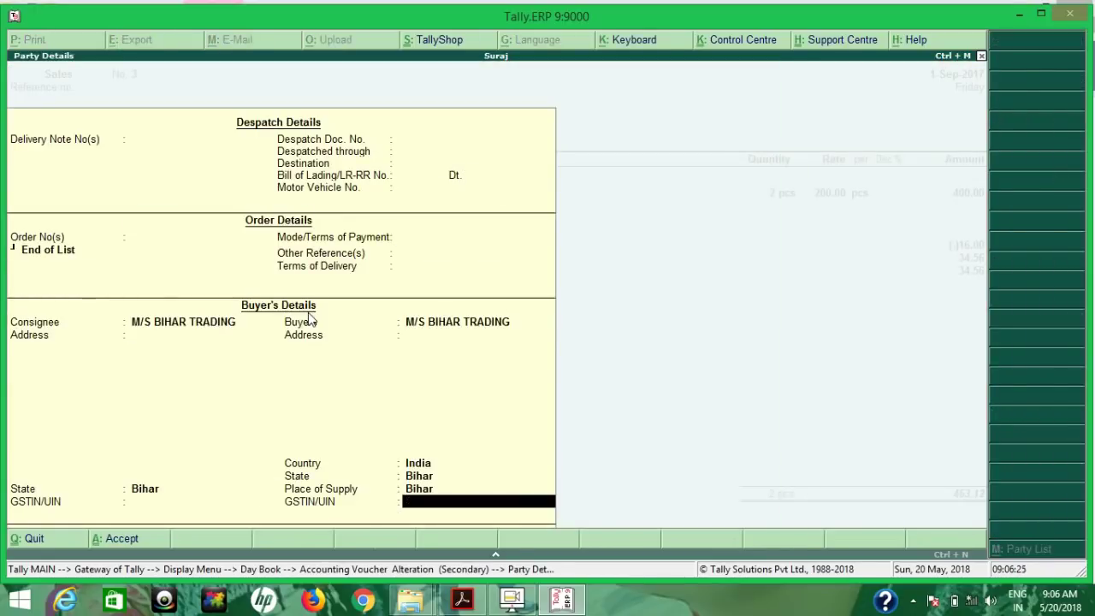
key(Return)
key(Return)
key(Return)
key(Return)
key(Return)
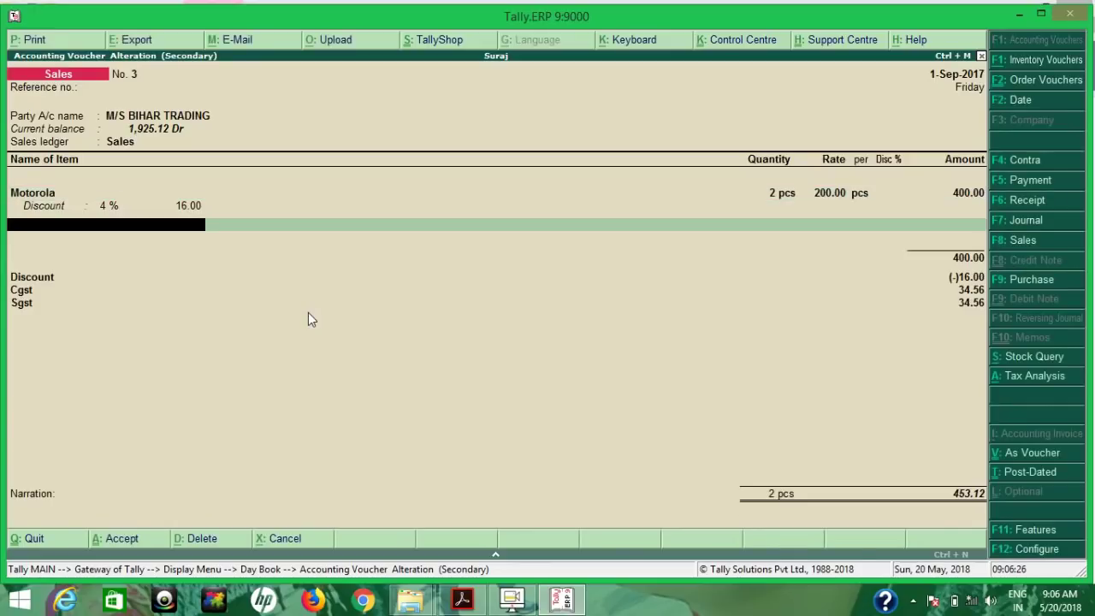
key(Return)
key(Return)
key(Return)
key(Return)
key(Return)
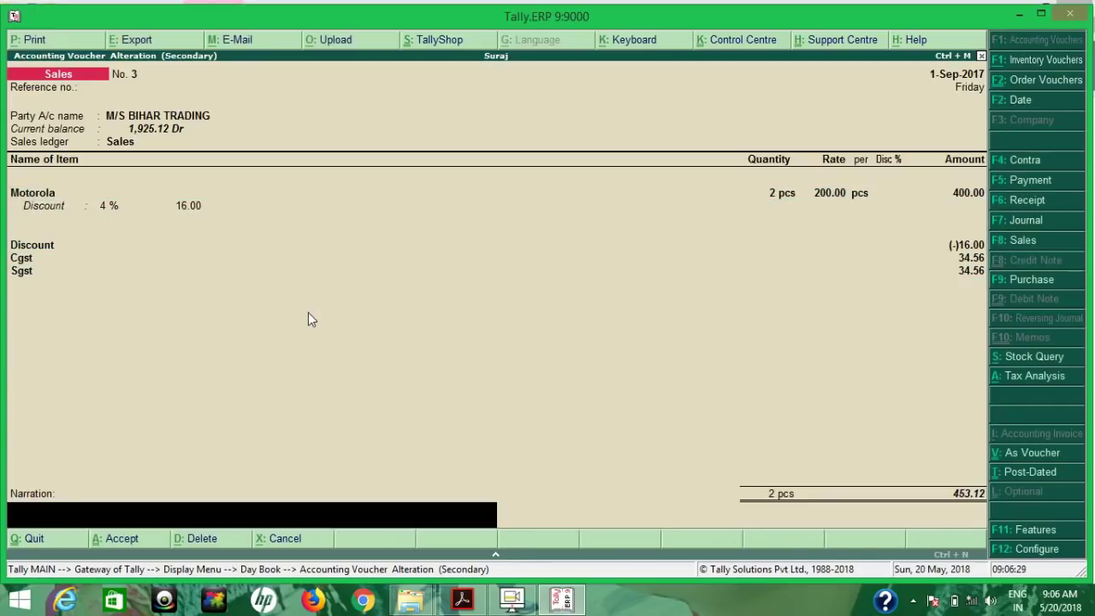
text(motorola purchase)
key(Escape)
key(Return)
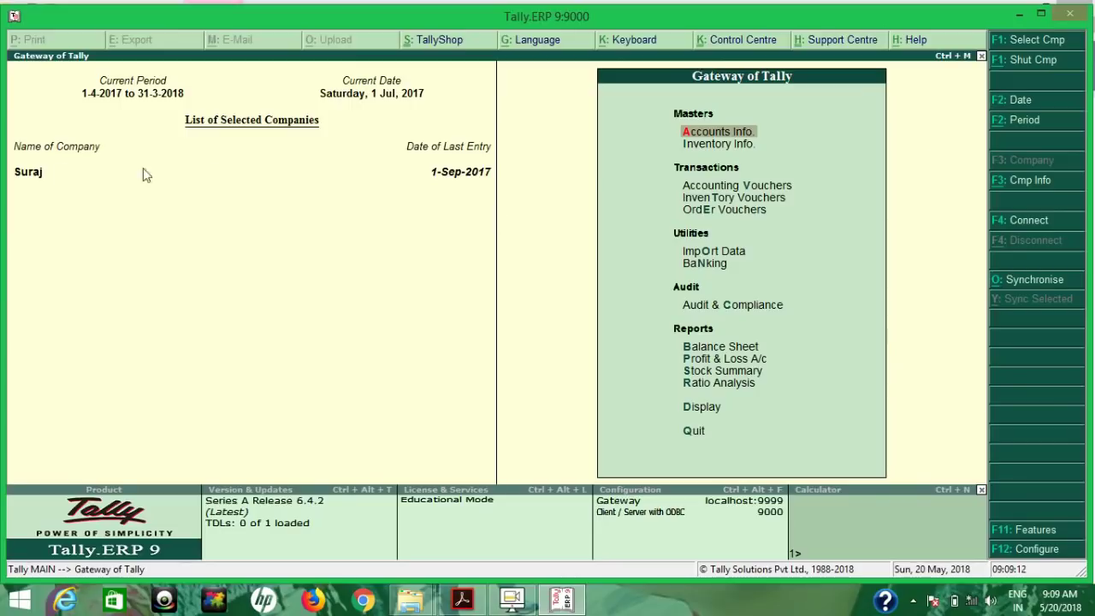
Step: Load the Jay group company from the F3 company list and return to Gateway of Tally
click(1035, 187)
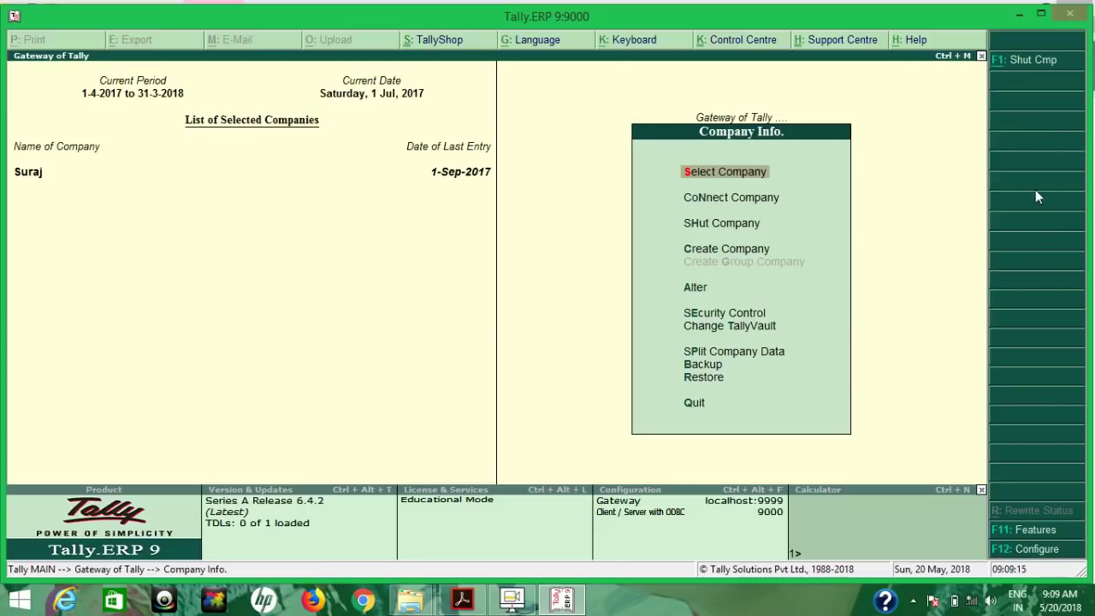
key(Return)
key(Down)
key(Up)
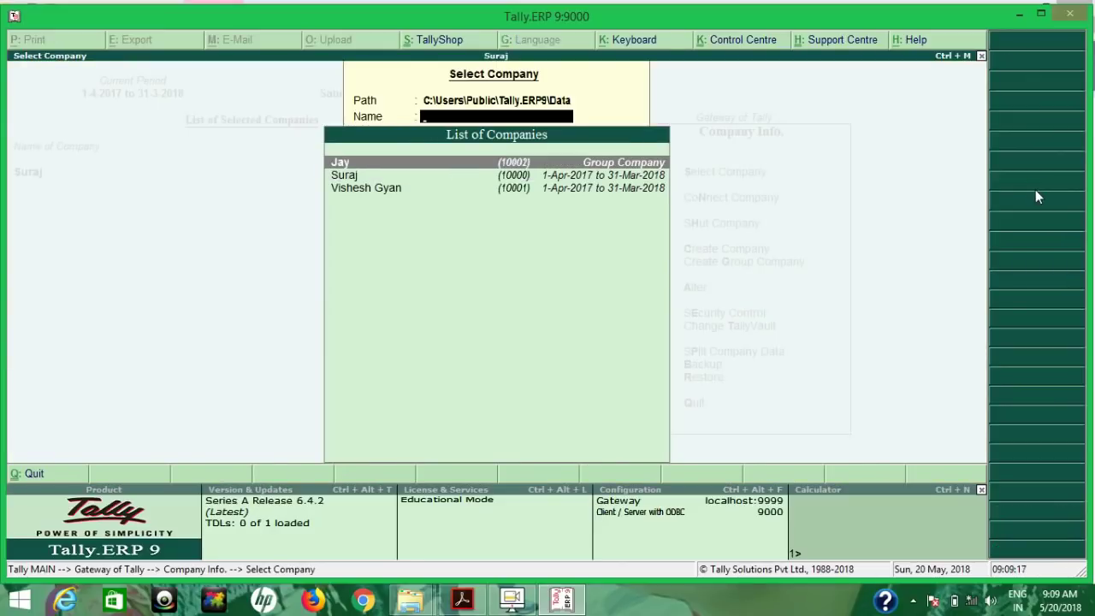
key(Return)
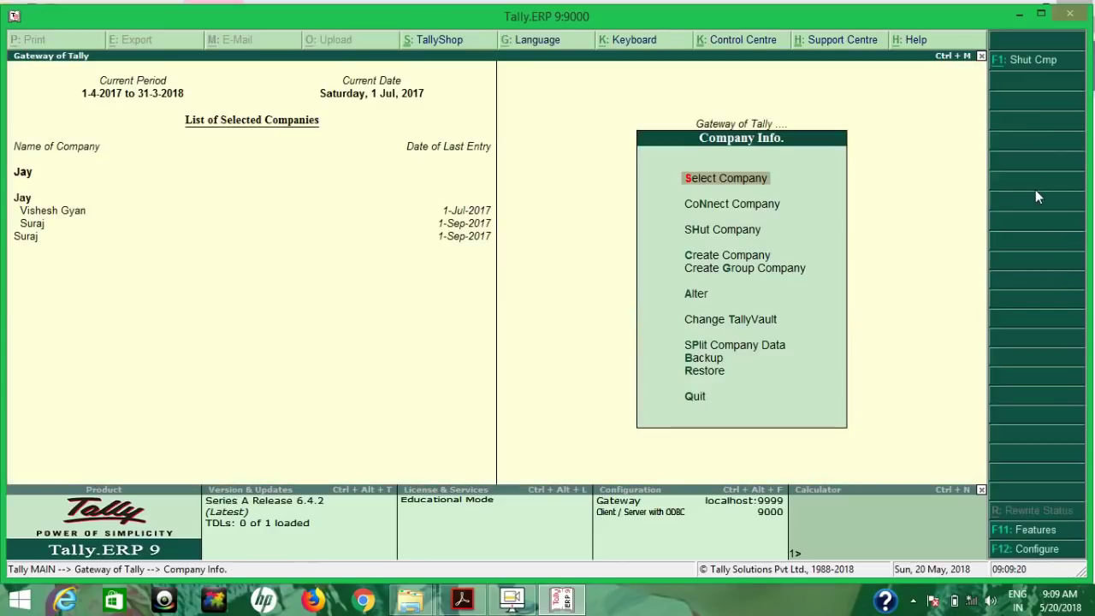
key(Escape)
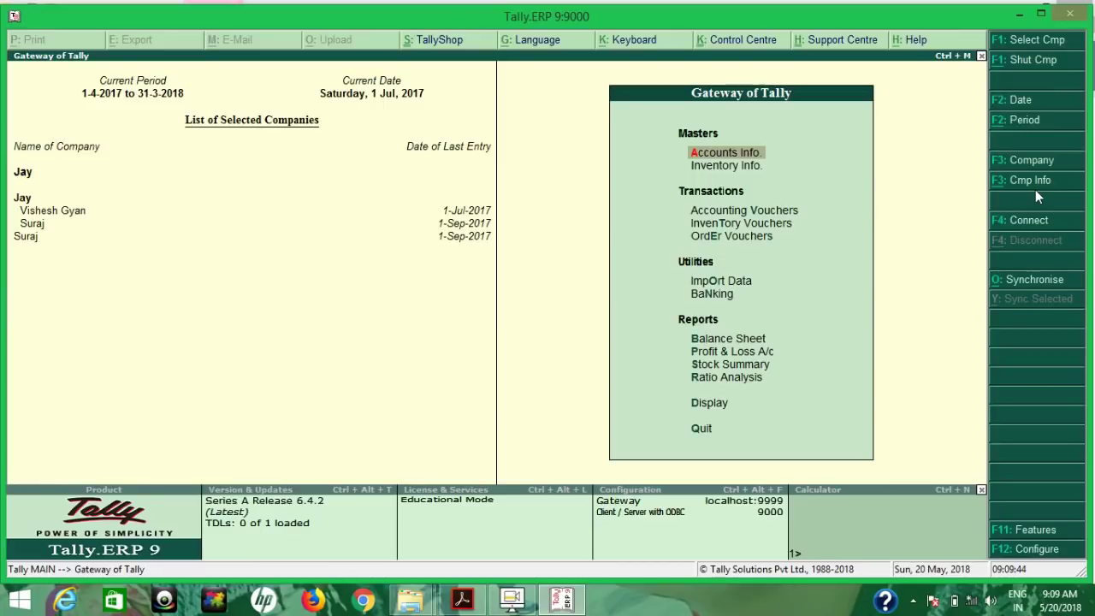
Step: Open the R.K Sanitation ledger in Ledger Alteration via Accounts Info > Ledgers > Alter
key(Return)
key(l)
key(Down)
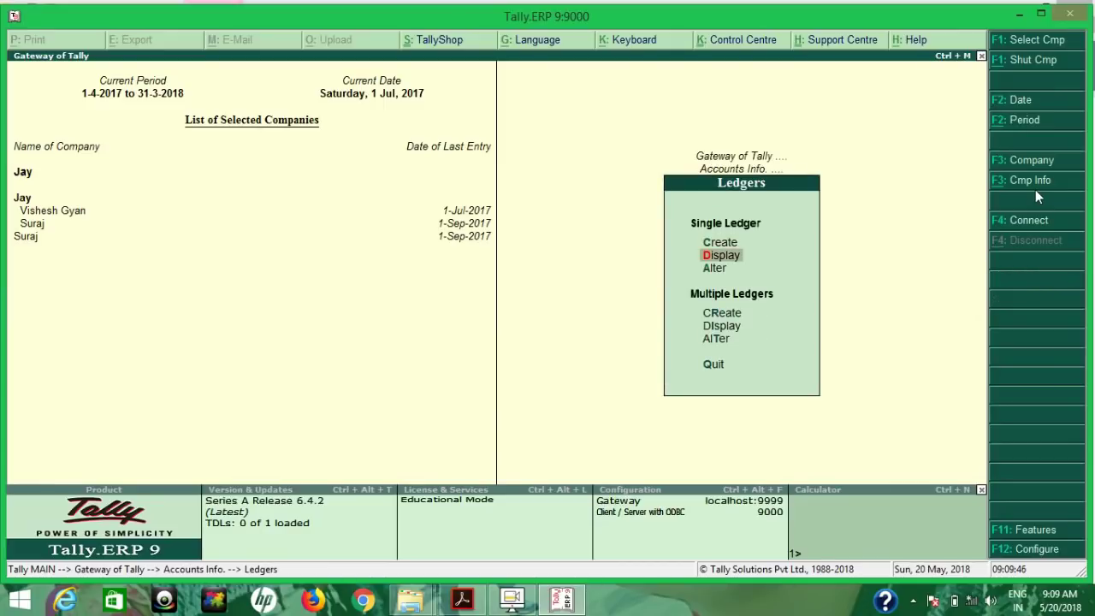
key(Return)
key(Down)
key(Down)
key(Down)
key(Down)
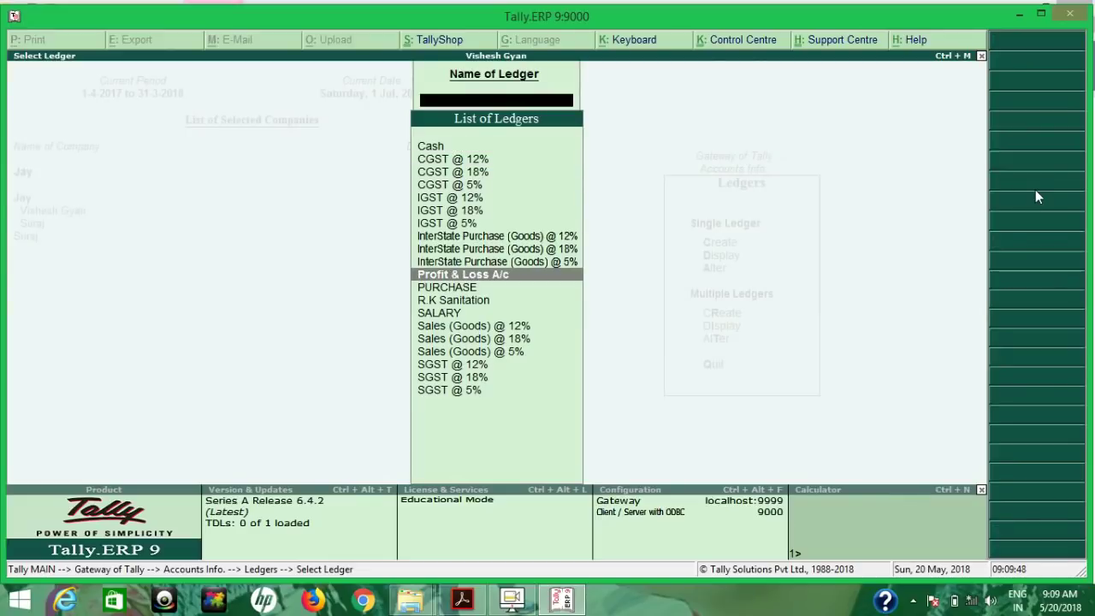
key(Down)
key(Down)
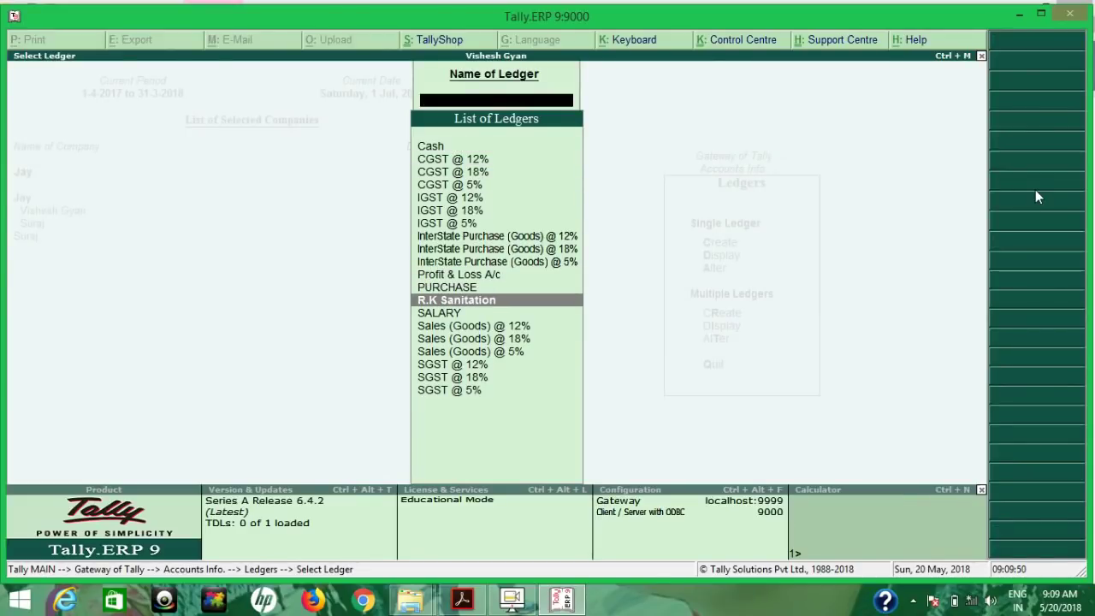
key(Return)
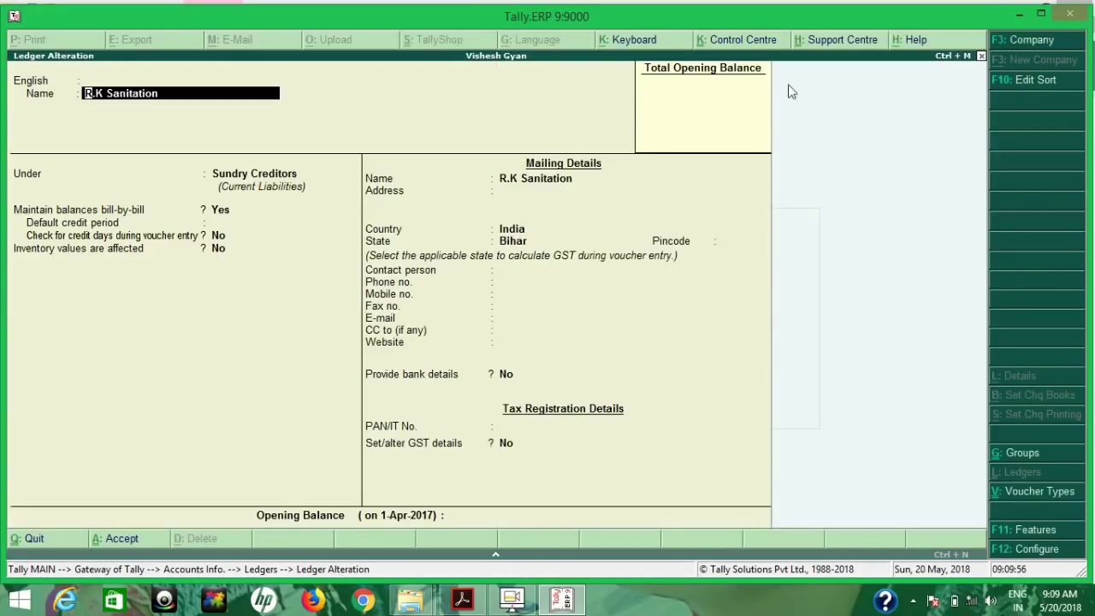
Step: Switch the current company to Suraj through F3, keeping the R.K Sanitation ledger alteration open
click(1026, 44)
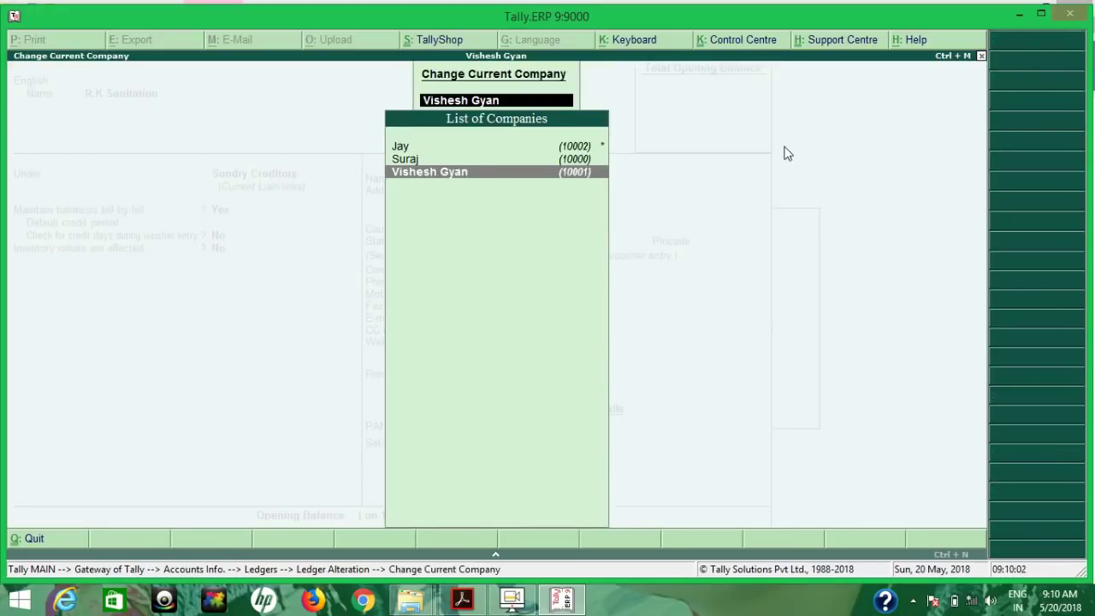
key(Escape)
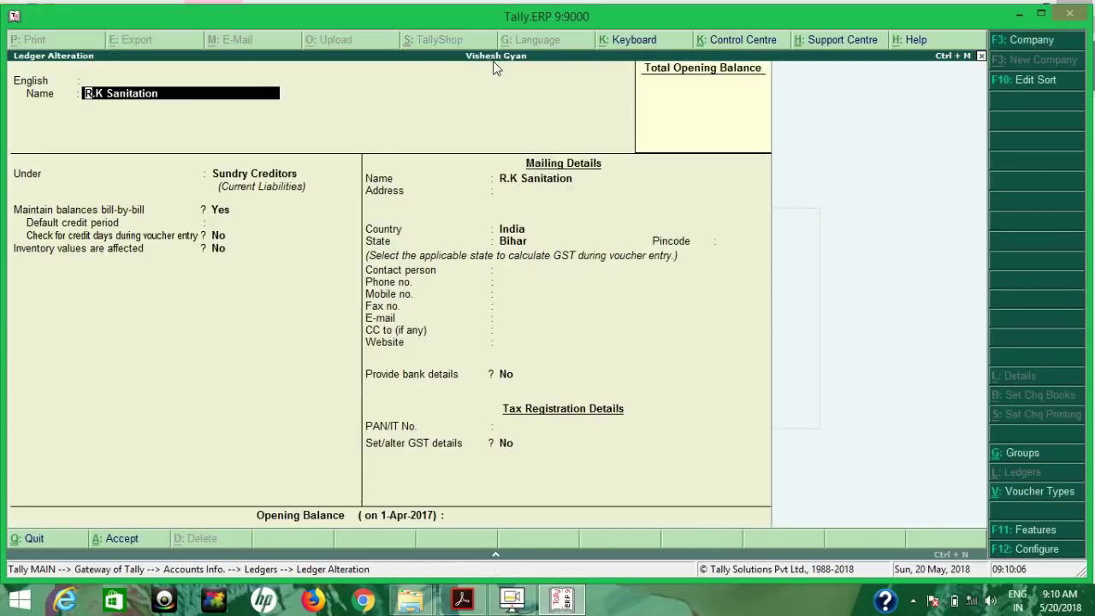
click(1022, 47)
key(Up)
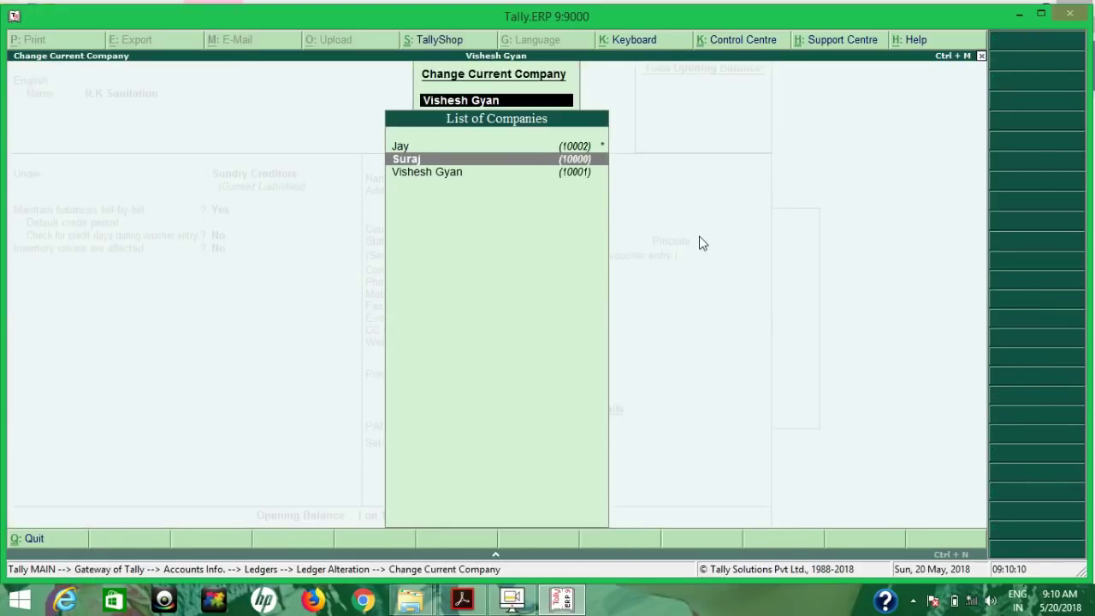
key(Return)
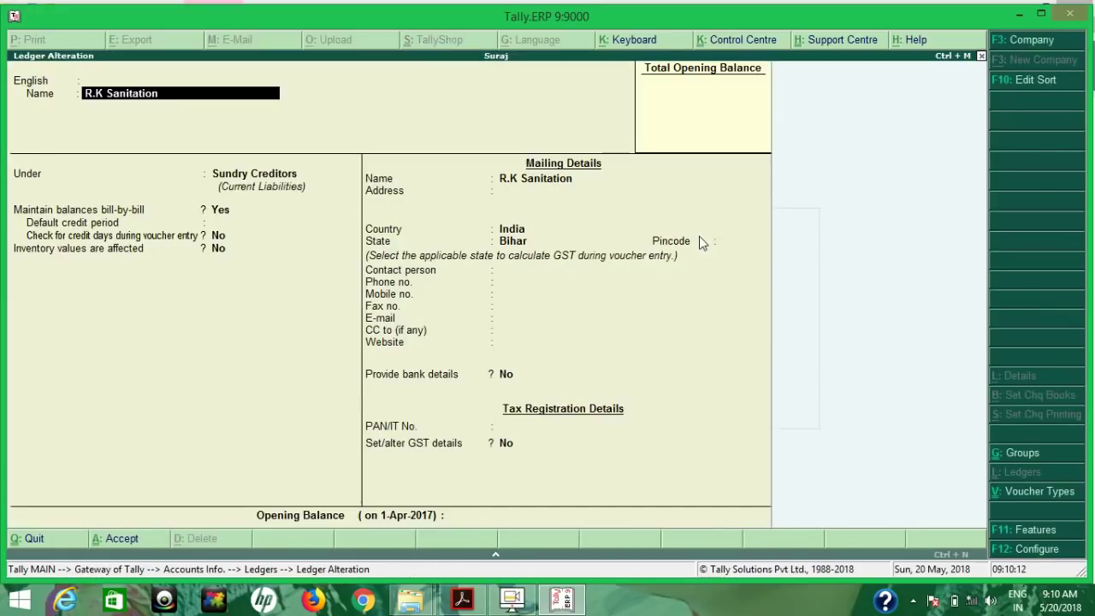